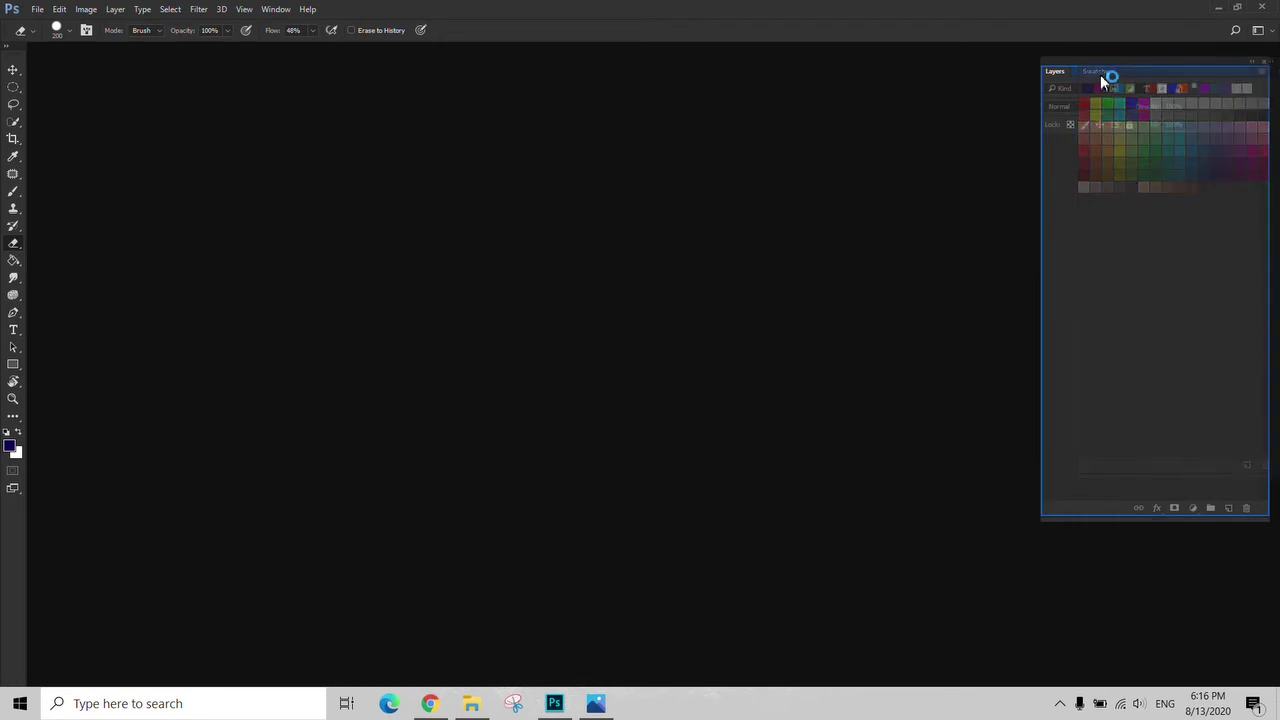
Compare the swatches with the layer list, leave the layer list showing, and shorten its floating window
left_click(1101, 75)
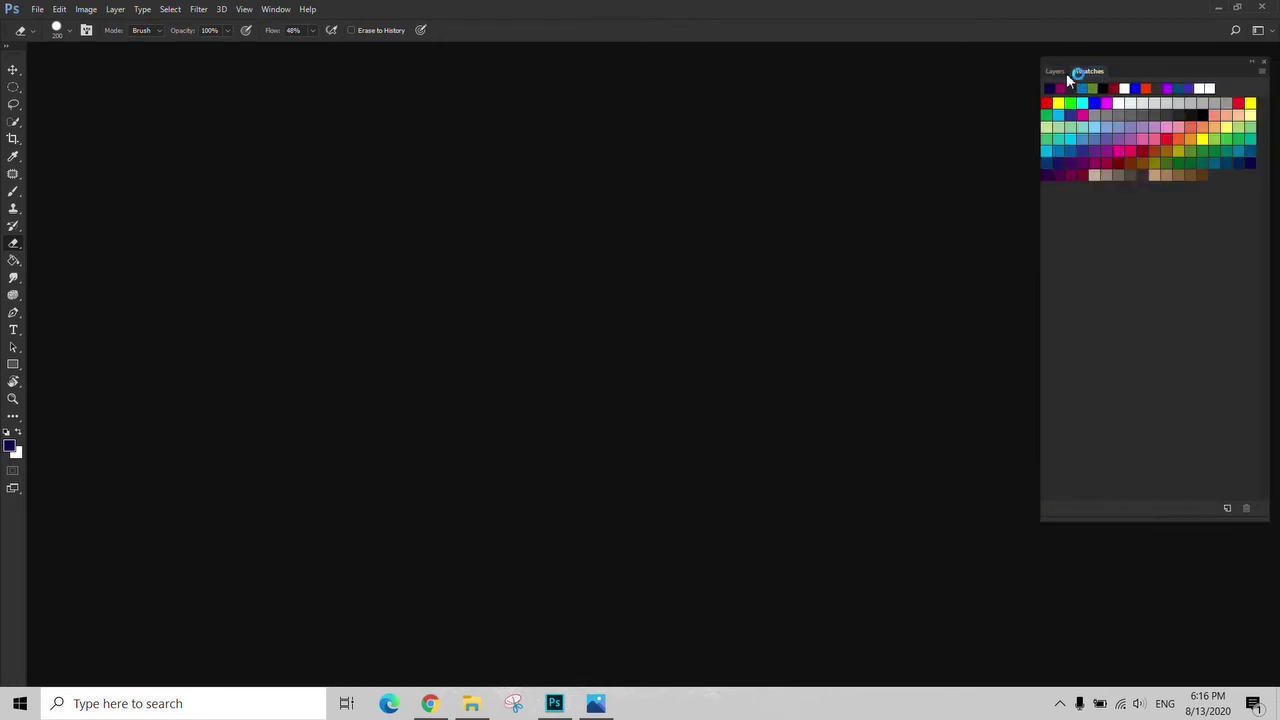
left_click(1064, 71)
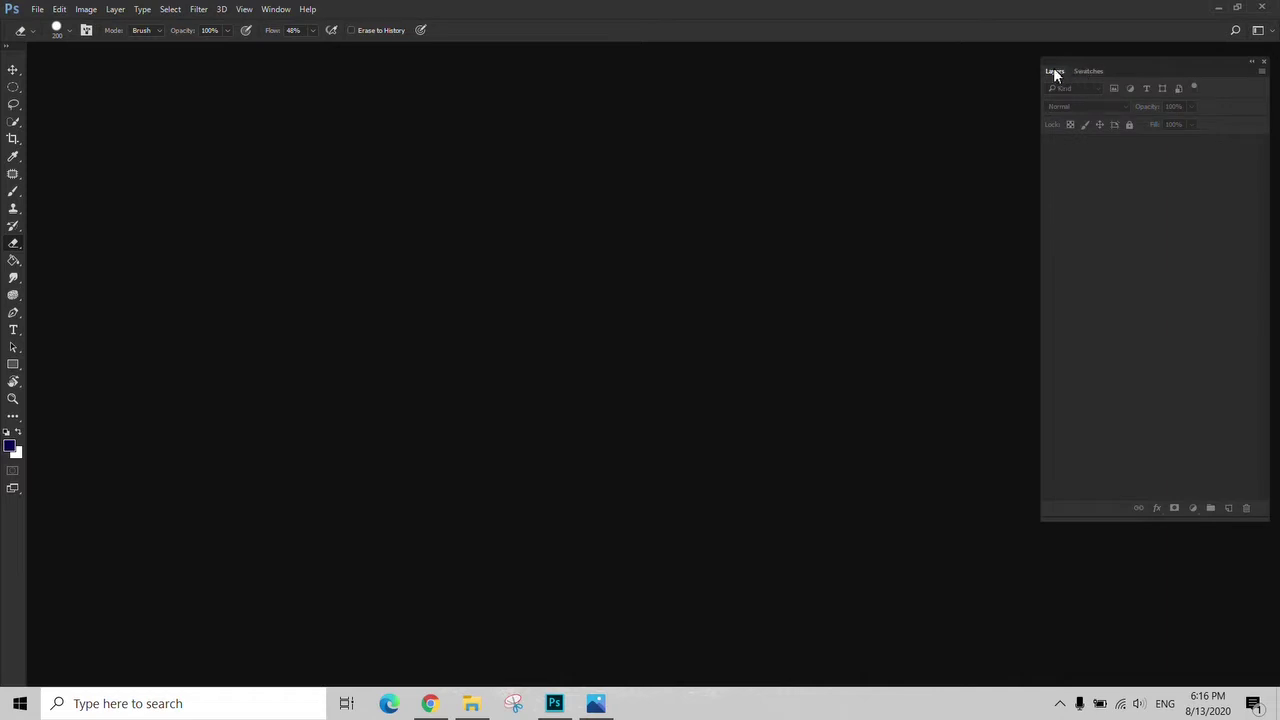
left_click(1091, 72)
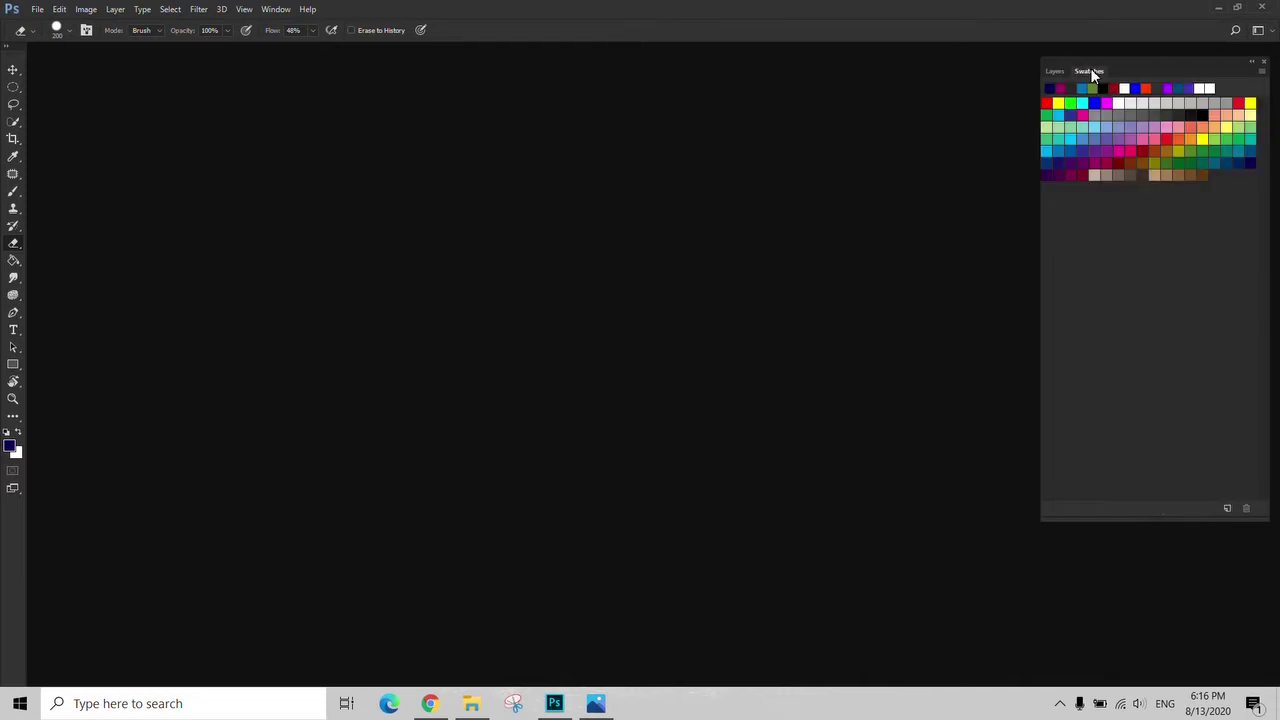
left_click(1052, 72)
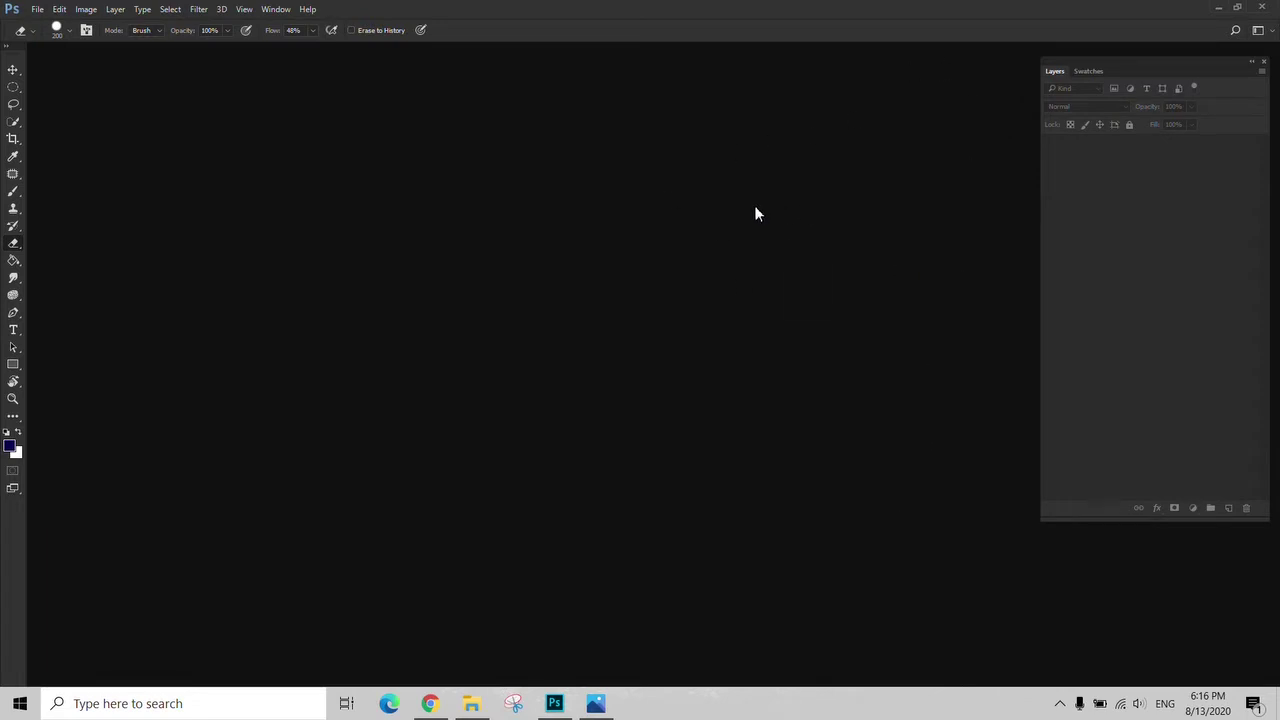
left_click(1072, 70)
left_click_drag(1095, 524, 1088, 431)
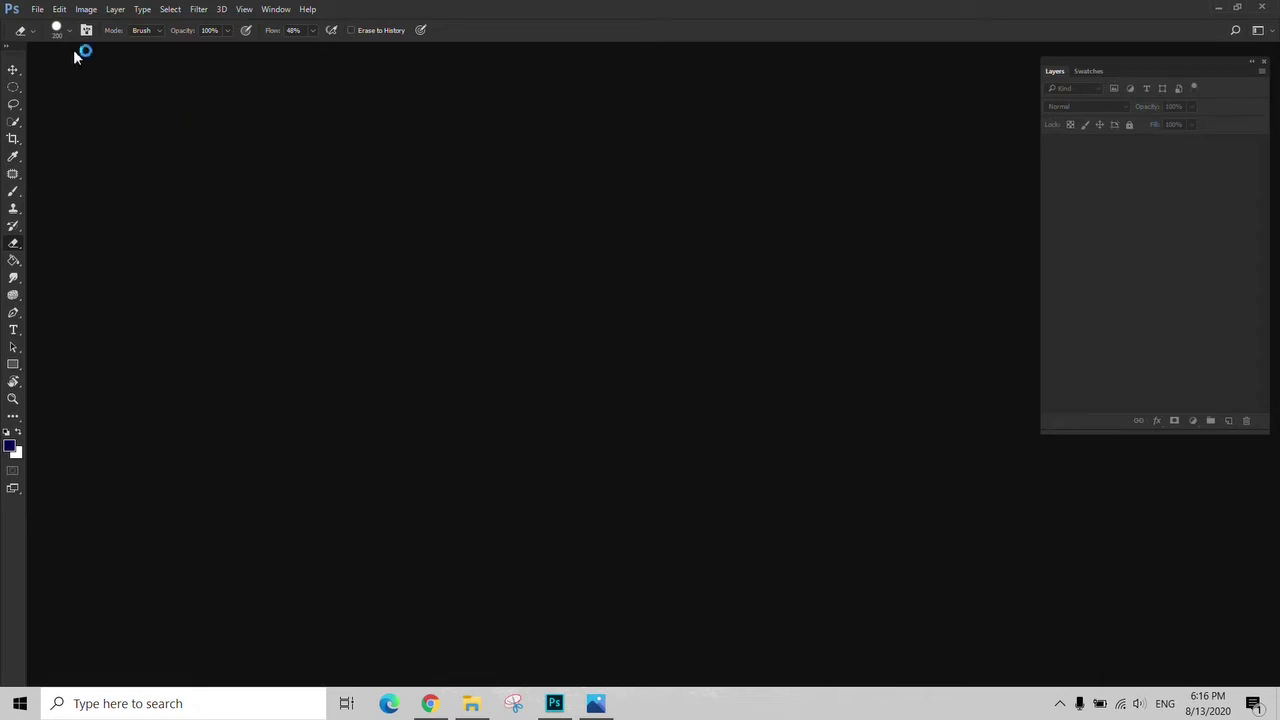
Create a 500 x 500 px RGB document at 100 pixels/cm and enlarge its floating window around the canvas
left_click(37, 9)
left_click(390, 221)
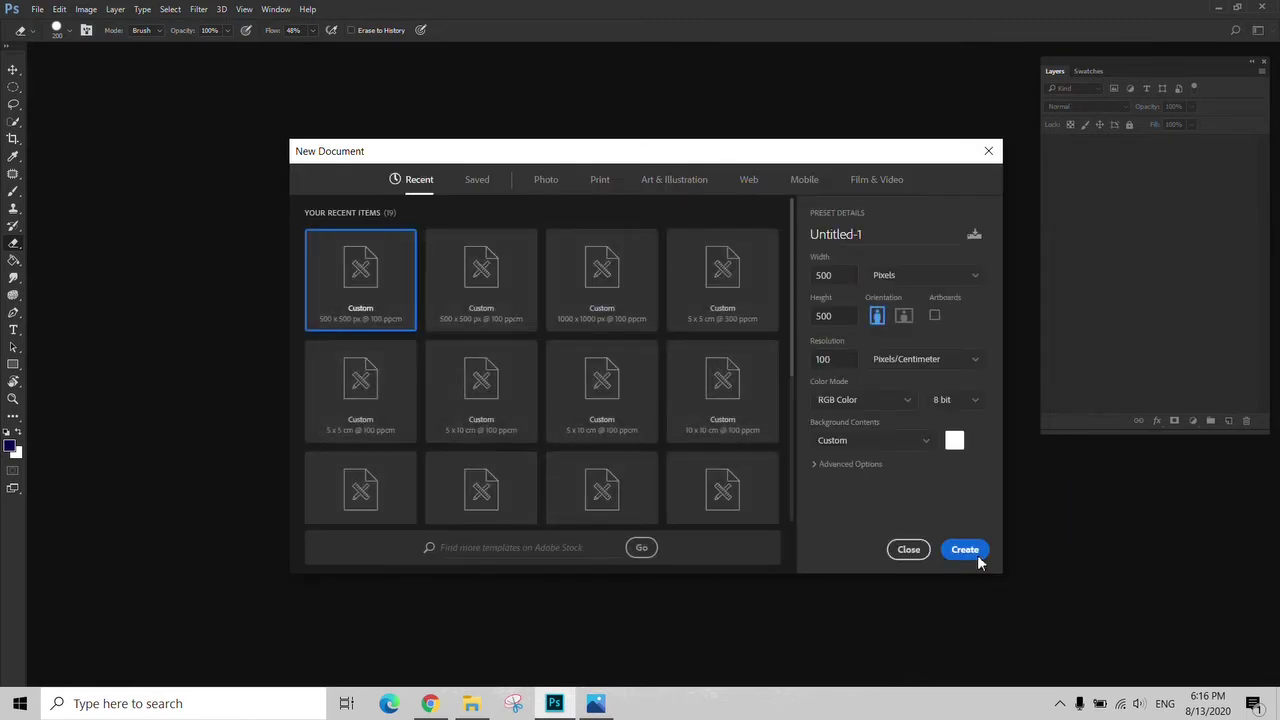
left_click(965, 552)
left_click_drag(240, 54, 406, 92)
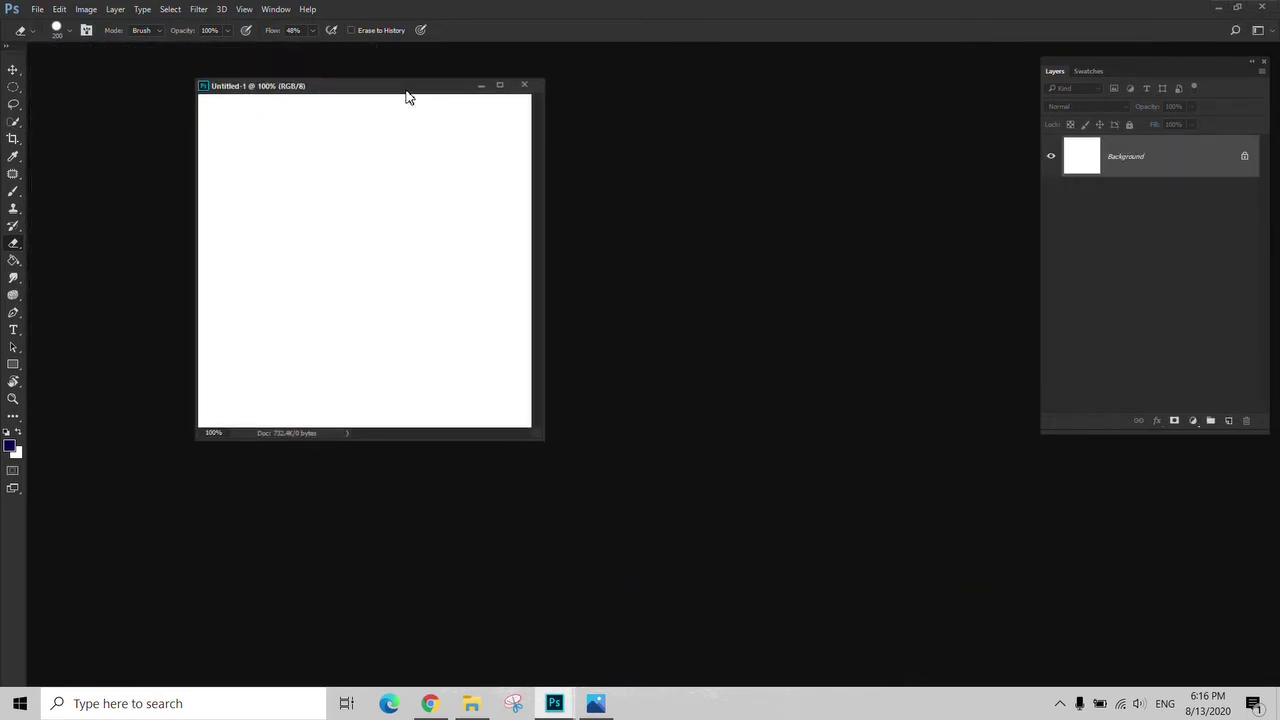
left_click_drag(538, 441, 823, 589)
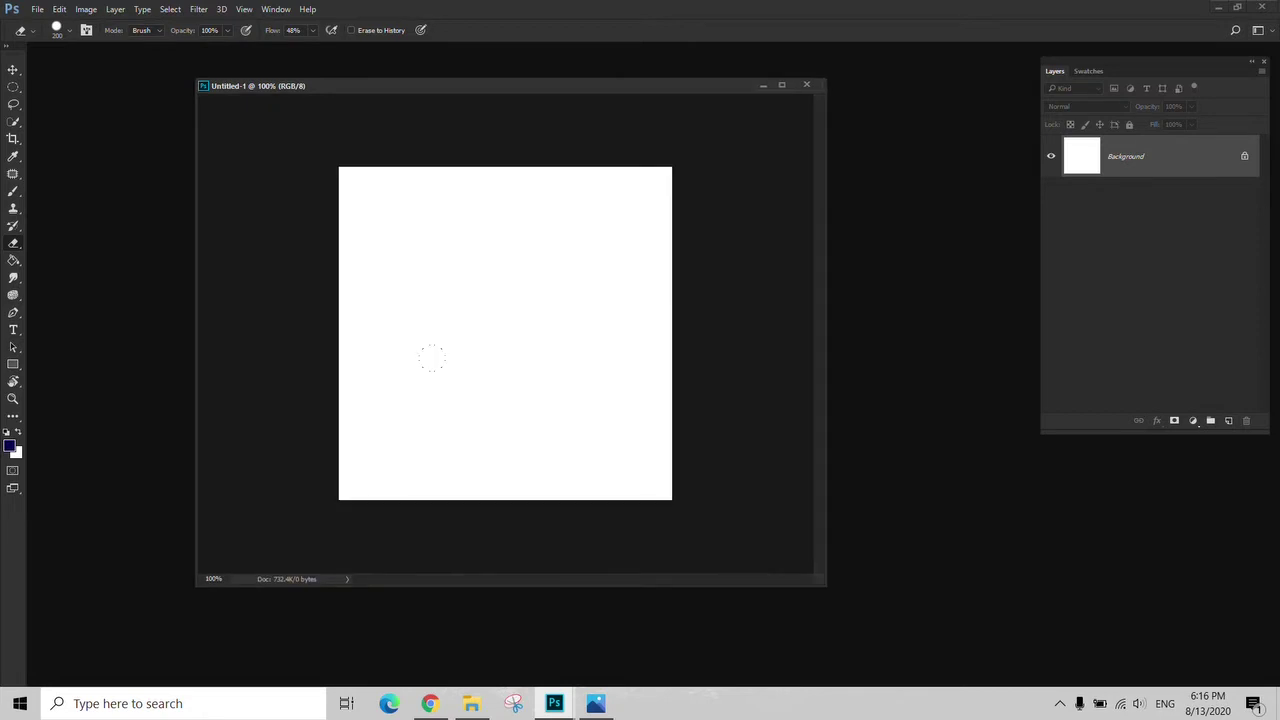
key("z")
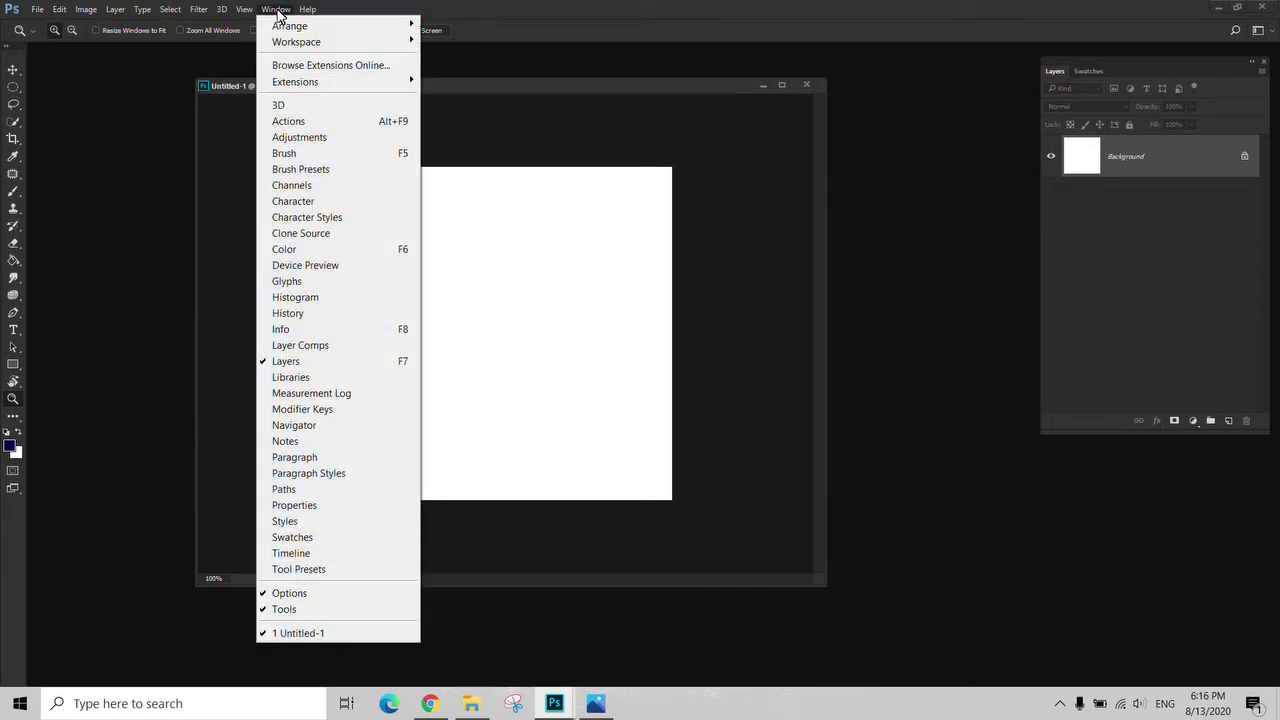
Display the History list, place it beside the layer list, and move the document window clear of it
left_click(307, 315)
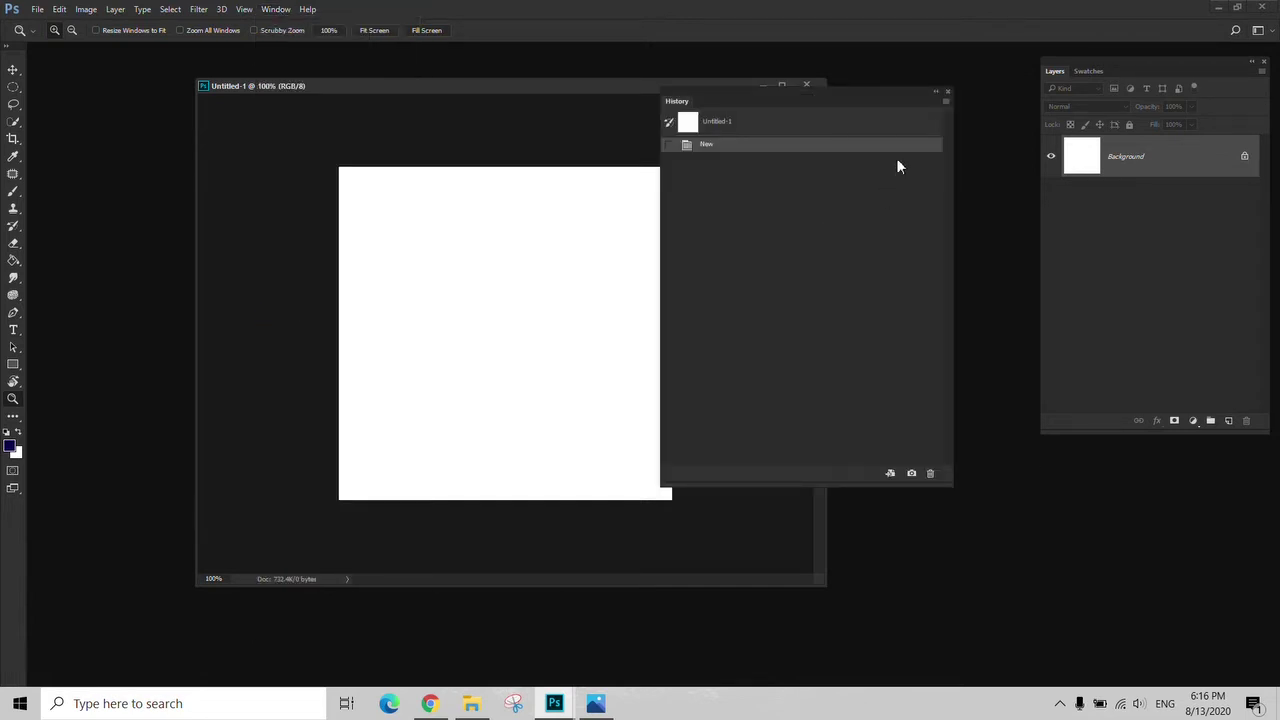
left_click_drag(849, 100, 928, 62)
left_click_drag(563, 87, 455, 91)
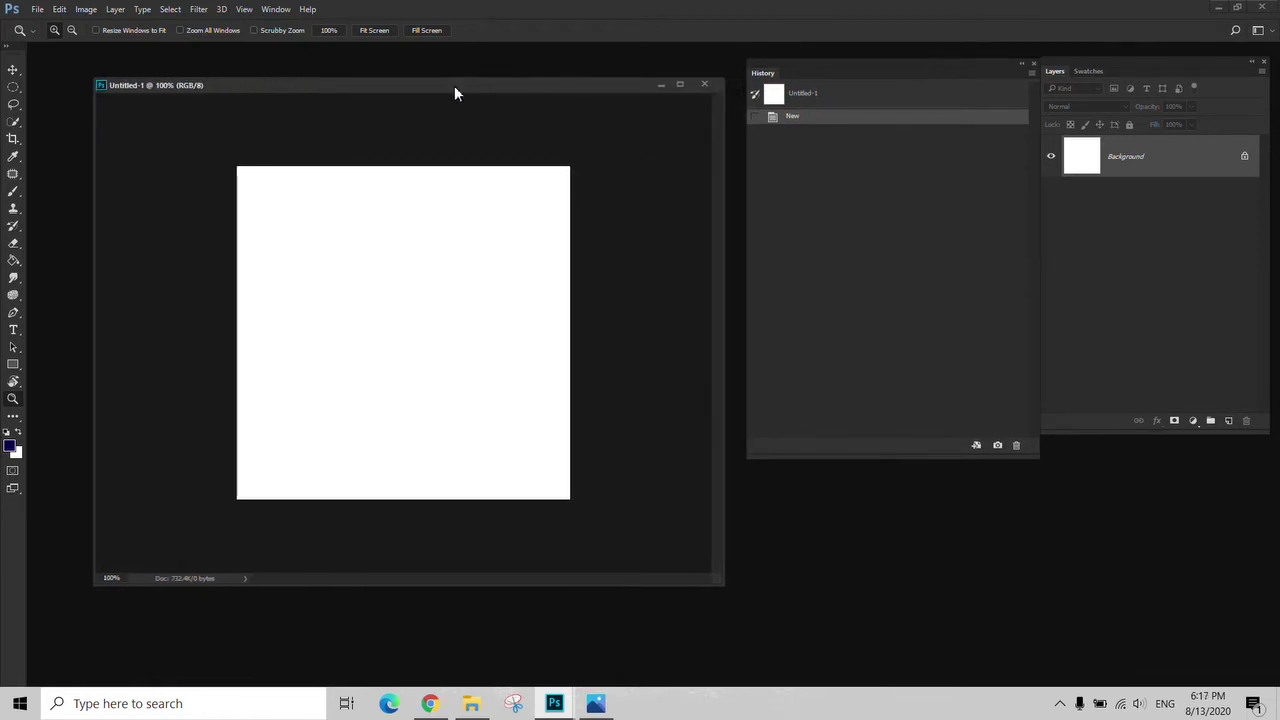
Add a new layer and paint a horizontal dark blue line across the upper canvas with a 20 px brush
key("b")
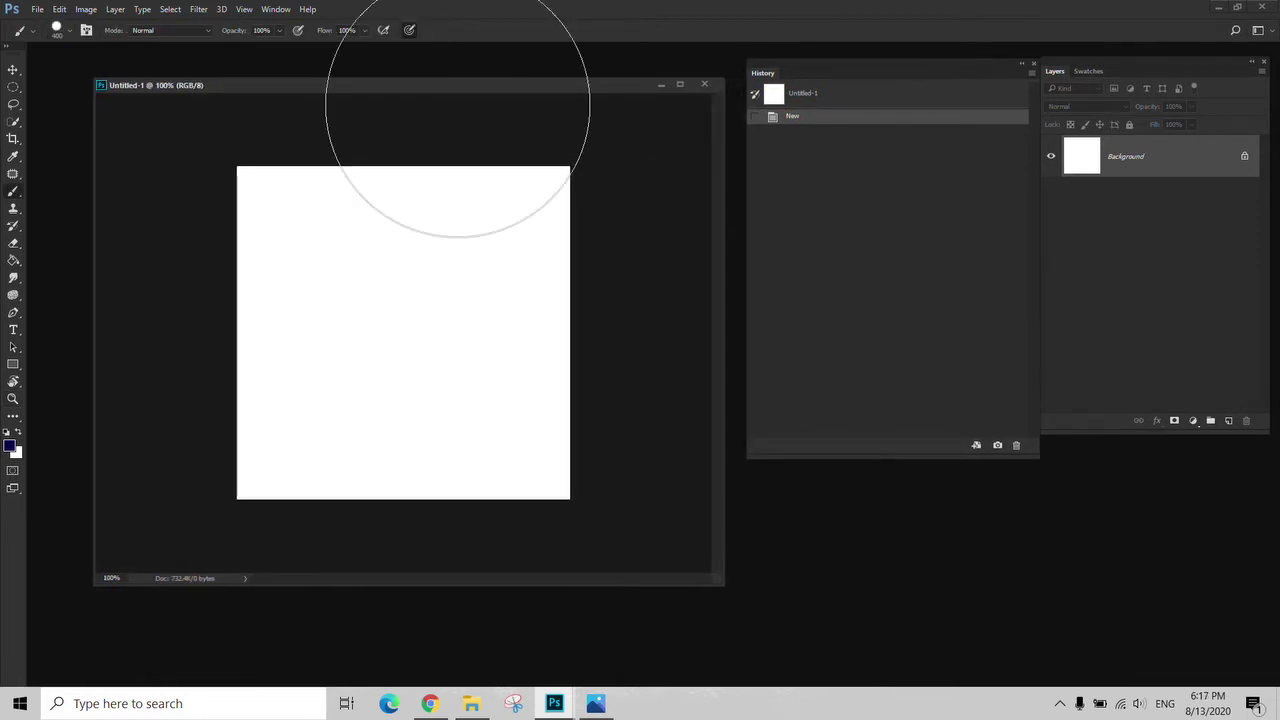
key("bracketleft")
key("bracketleft")
key("bracketleft")
key("bracketleft")
key("bracketleft")
key("bracketleft")
key("bracketleft")
key("bracketleft")
key("bracketleft")
key("bracketleft")
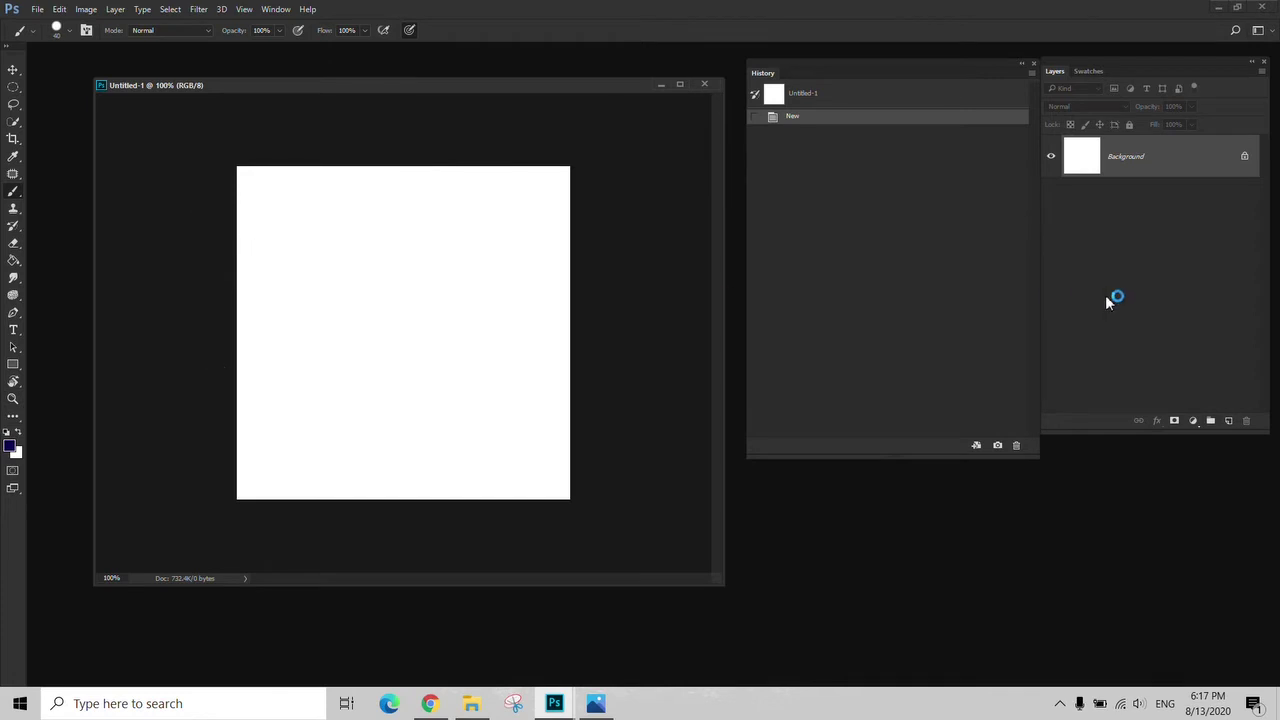
left_click(1227, 422)
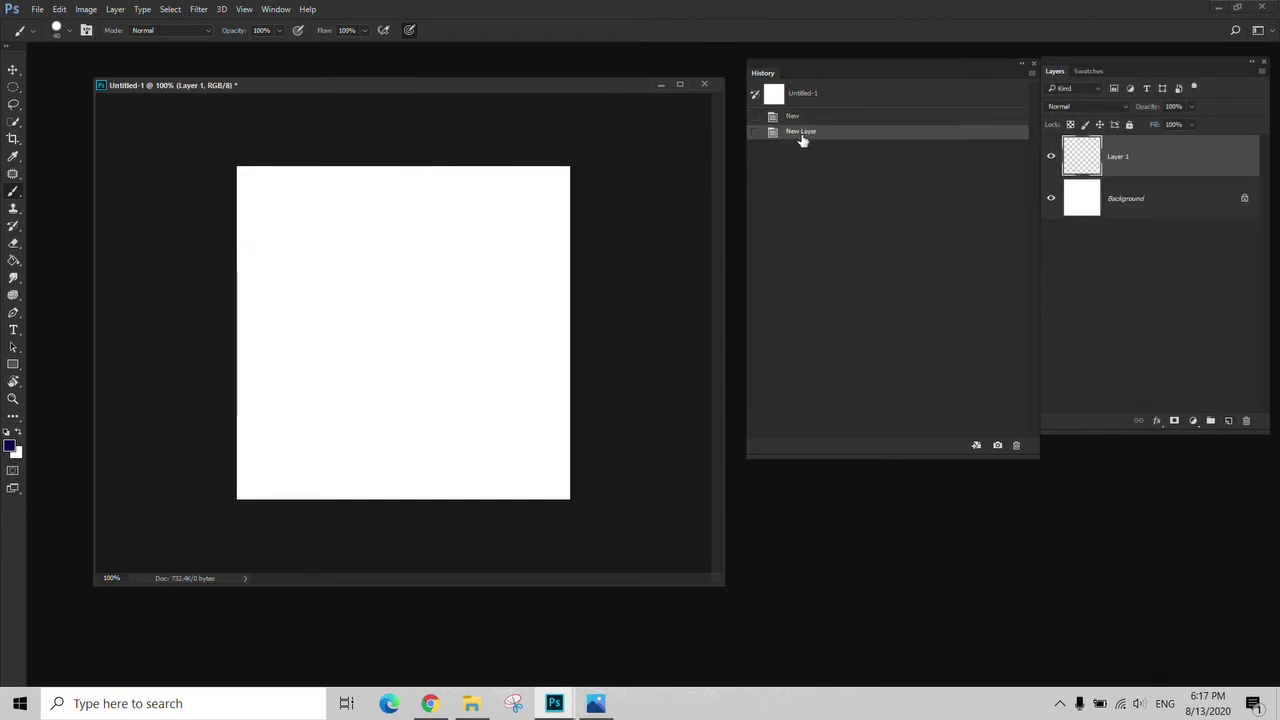
key("bracketleft")
left_click_drag(282, 231, 481, 232)
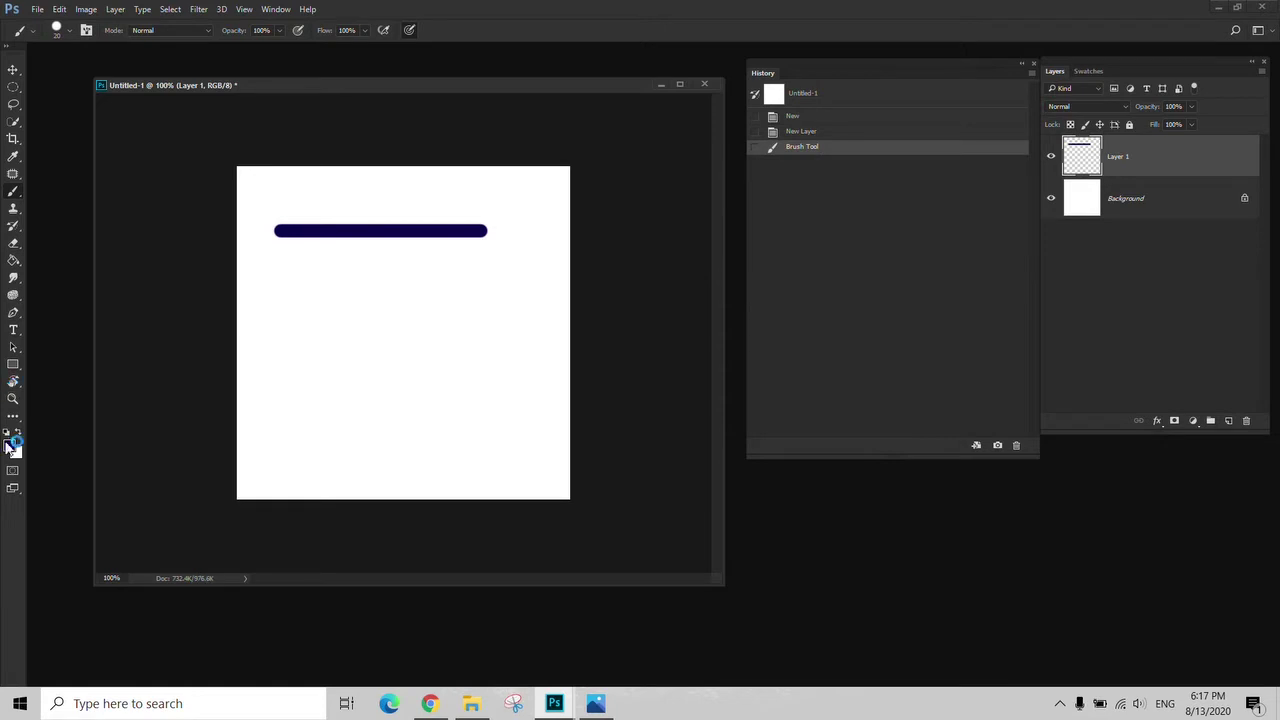
Set the foreground color to #4c3d00 and brush a second horizontal line below the dark blue one
left_click(10, 446)
left_click(543, 323)
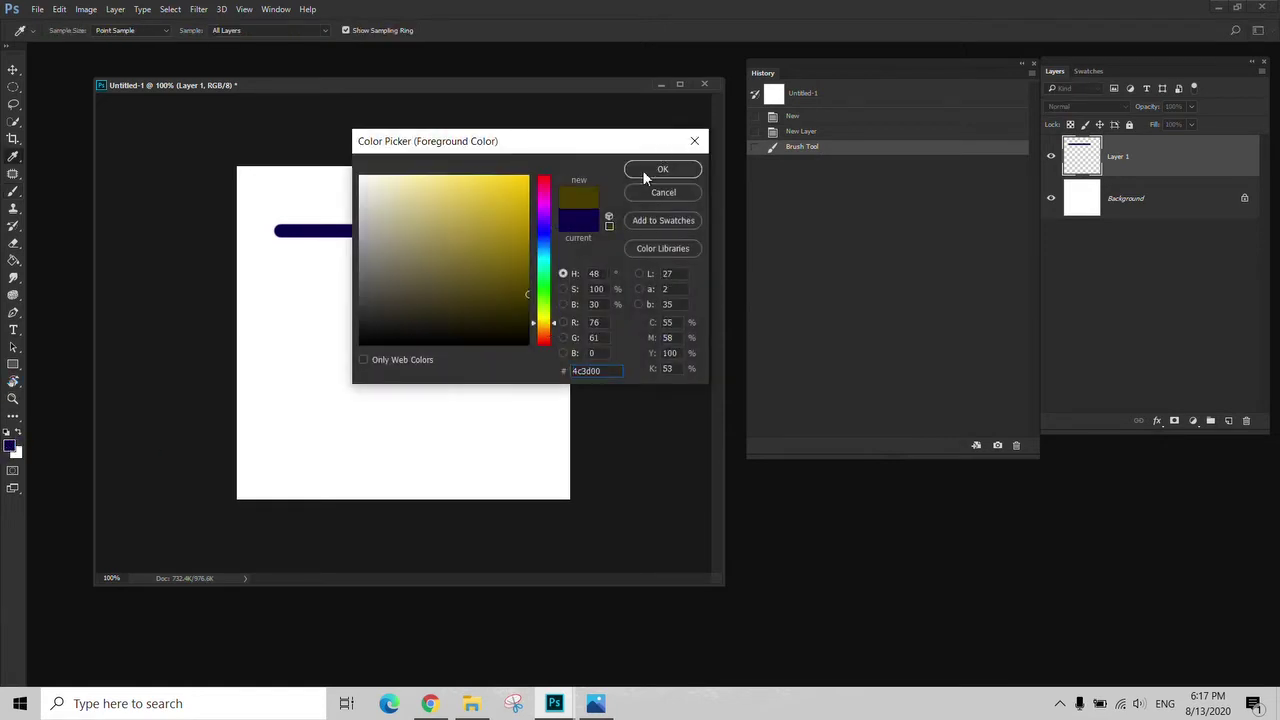
left_click(662, 169)
left_click_drag(274, 308, 511, 317)
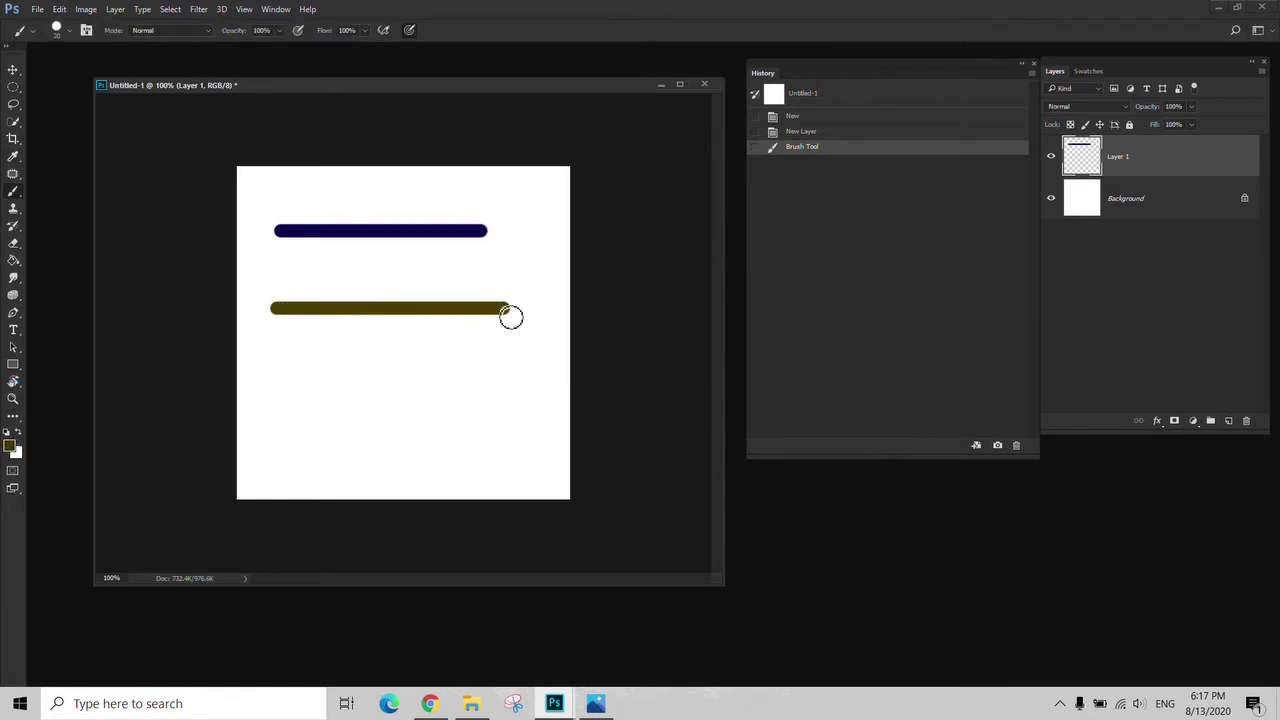
Set the foreground color to red #be3434 and brush a third horizontal line below the brown one
left_click(10, 446)
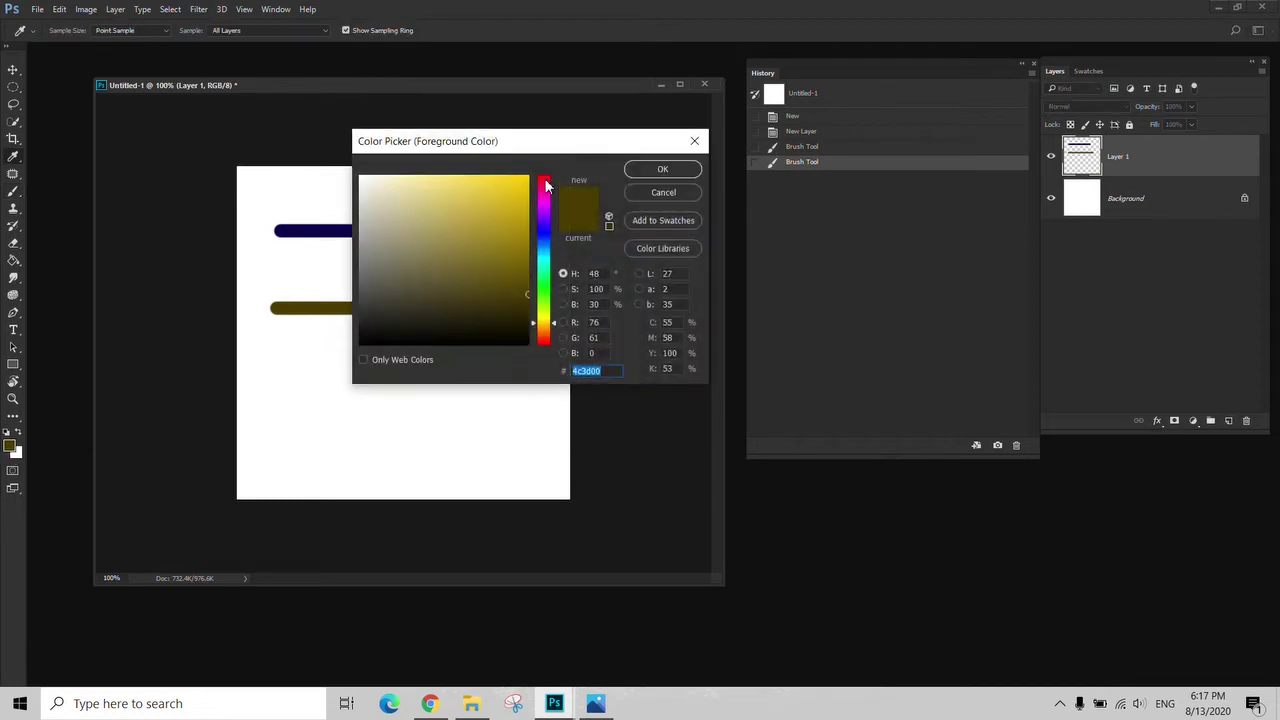
left_click(546, 186)
left_click(485, 218)
left_click(662, 169)
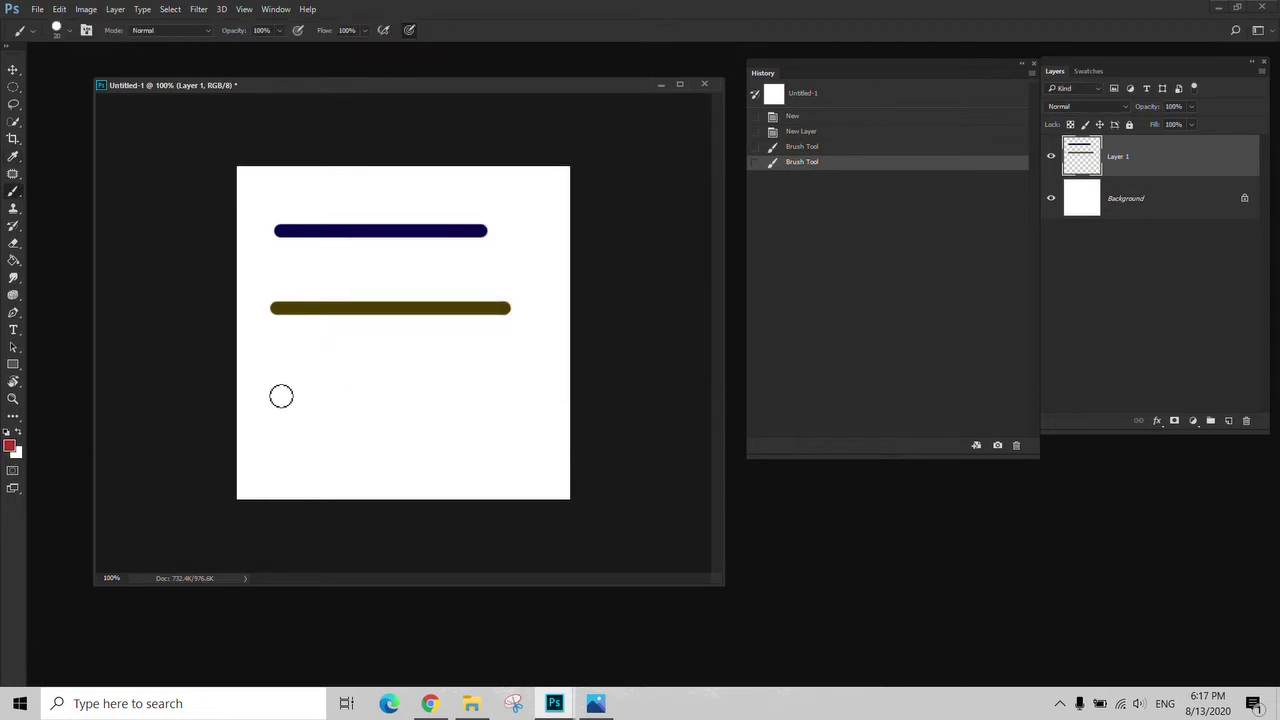
left_click_drag(276, 391, 502, 391)
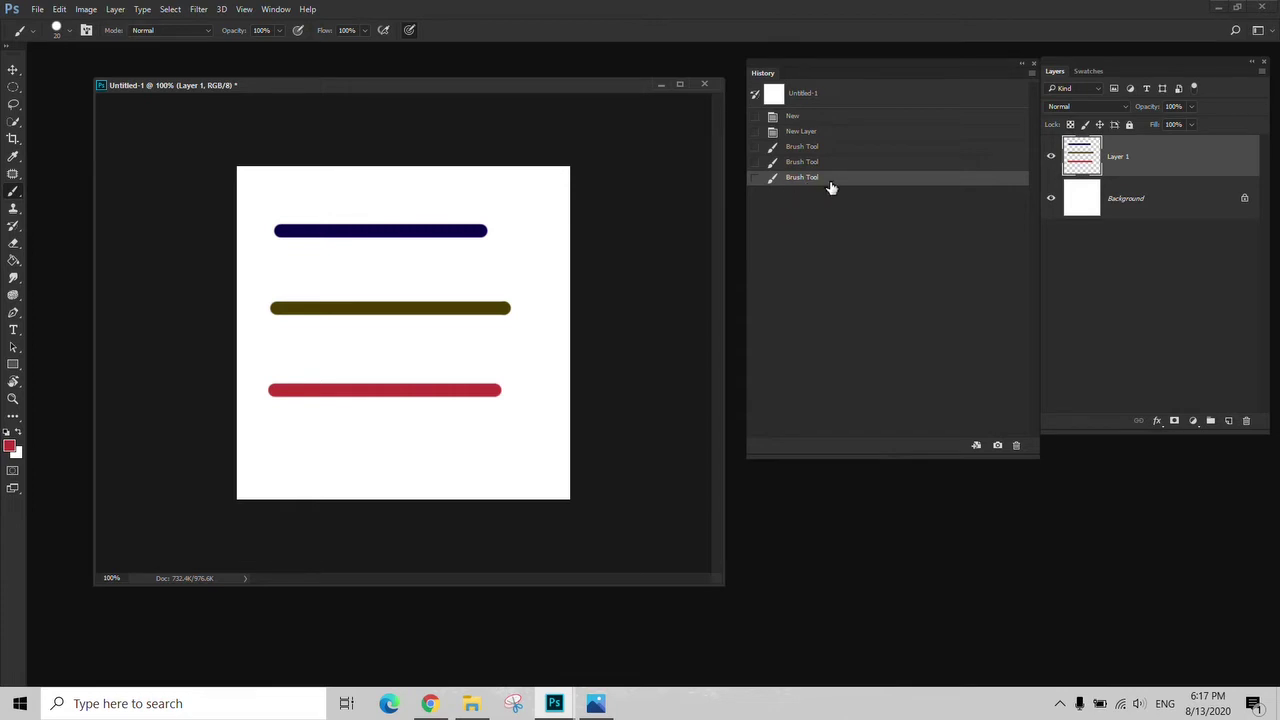
Step back through the history one state at a time to the new document, then restore the second brush stroke
left_click(802, 162)
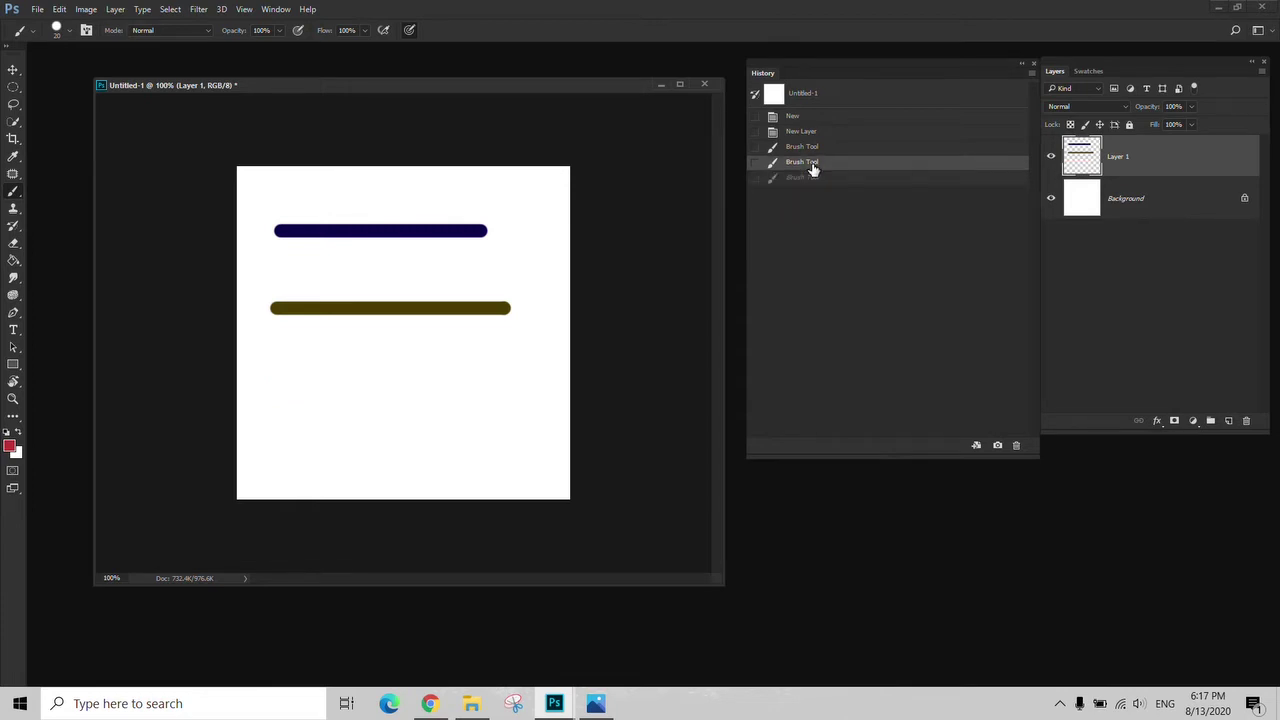
left_click(806, 147)
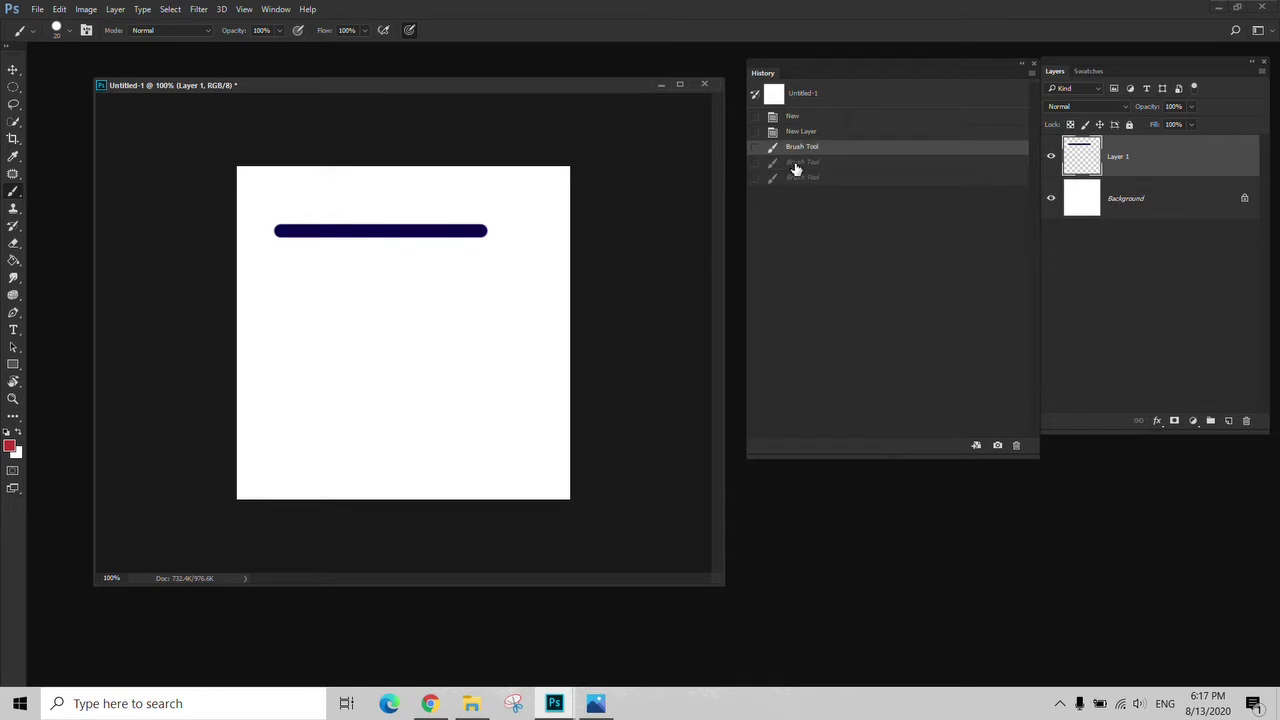
left_click(800, 133)
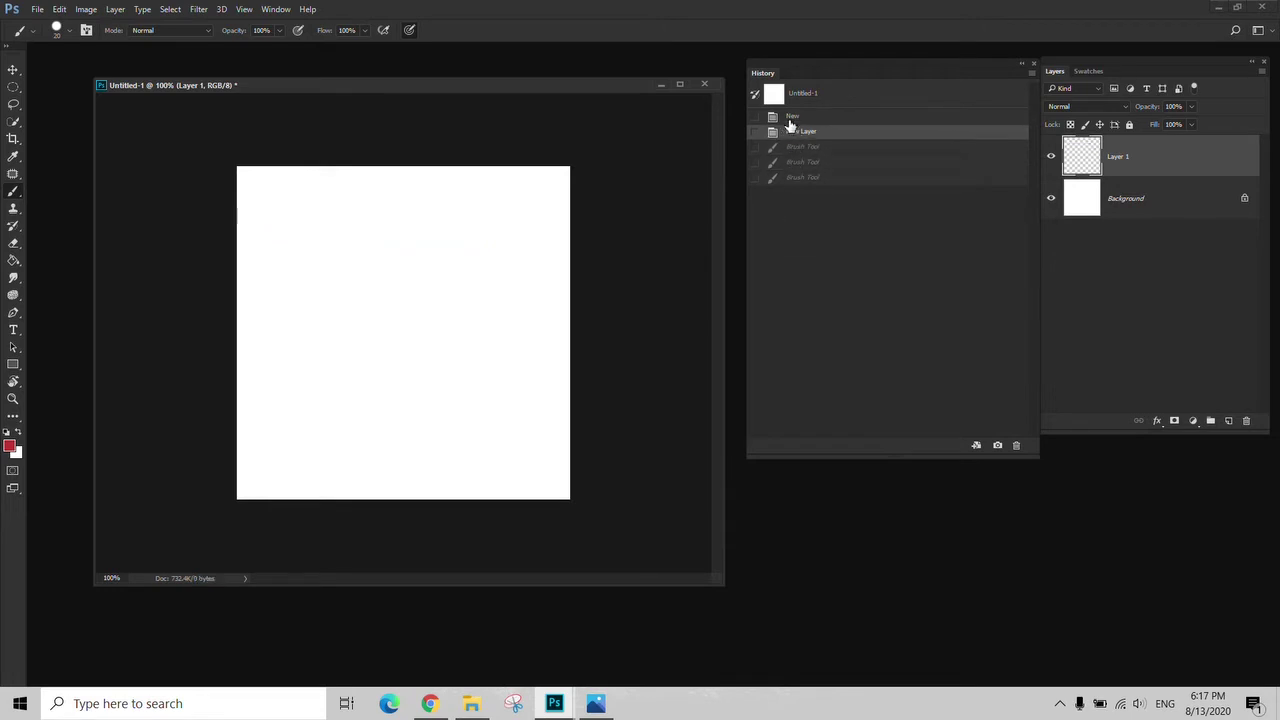
left_click(791, 120)
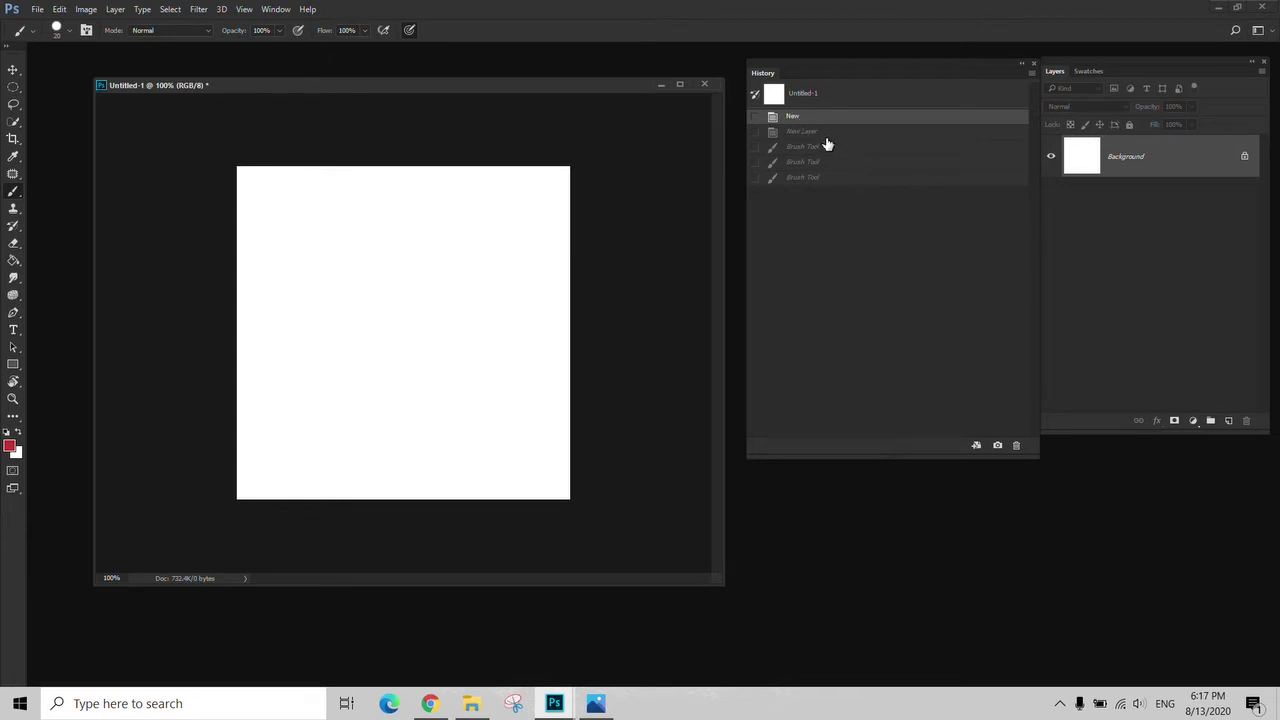
left_click(812, 165)
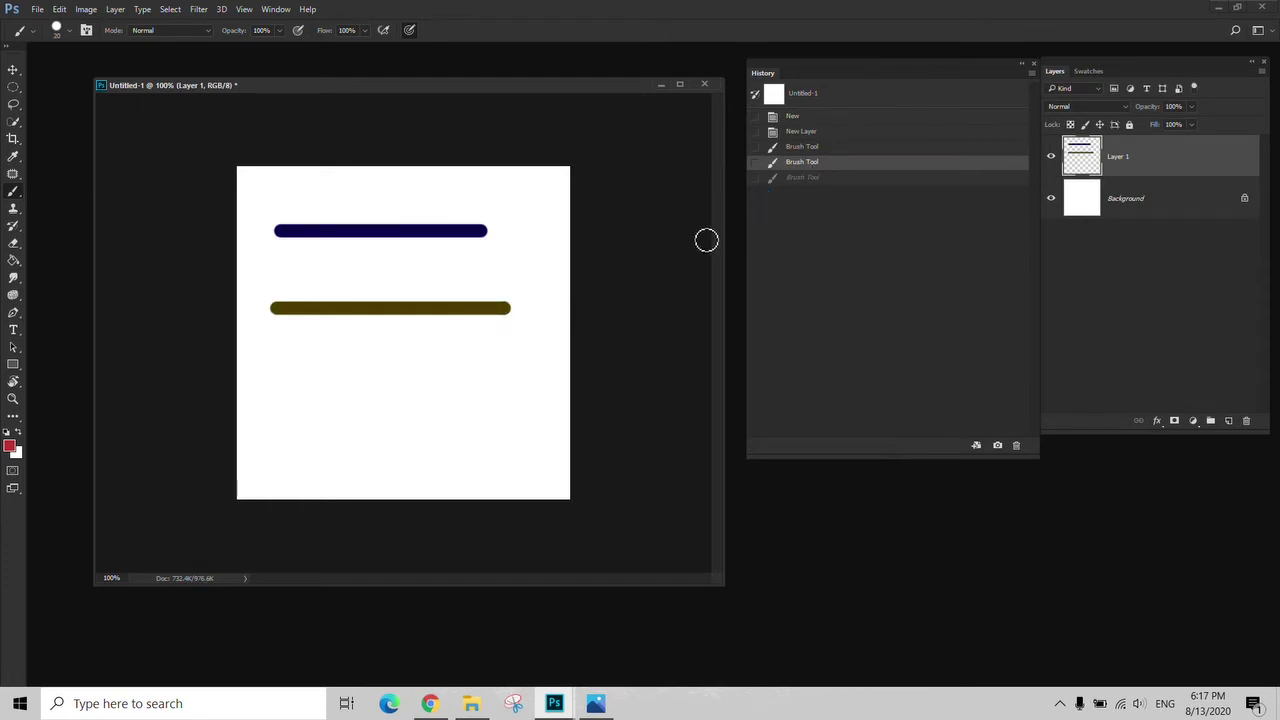
Set the foreground color to bright green and brush a horizontal line below the brown one
left_click(11, 447)
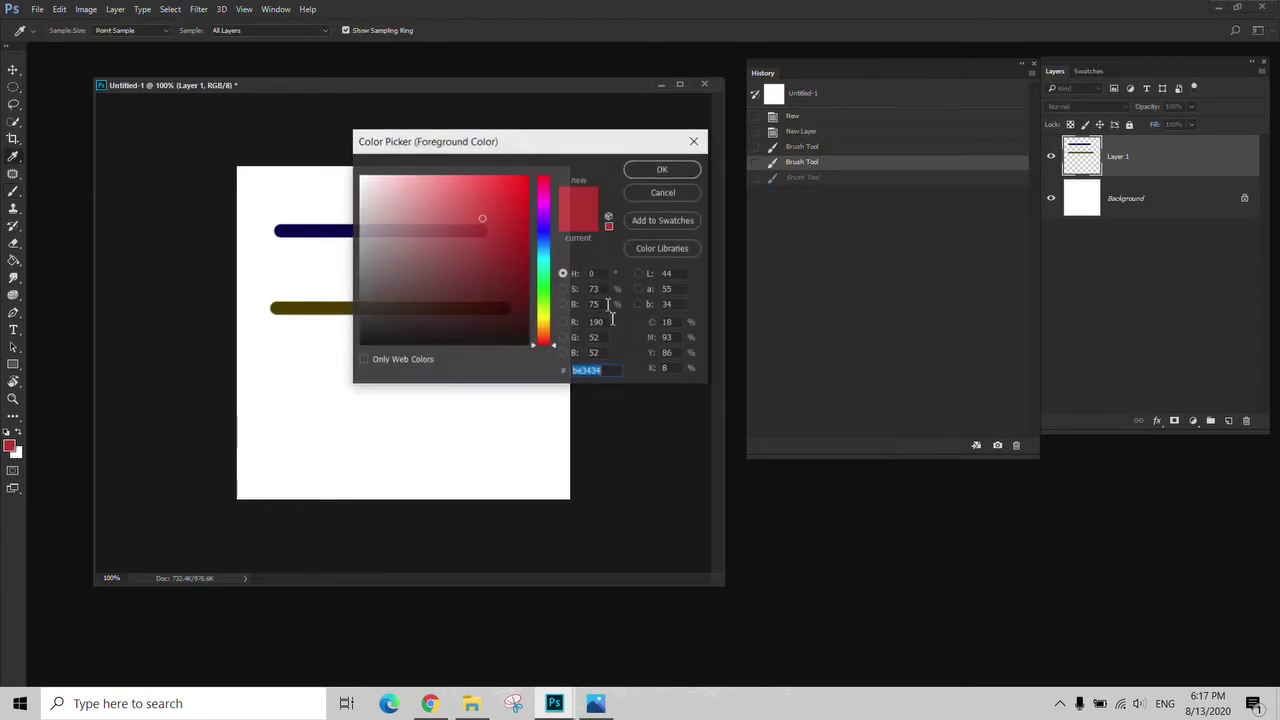
left_click(543, 286)
left_click_drag(518, 181, 530, 175)
left_click(665, 175)
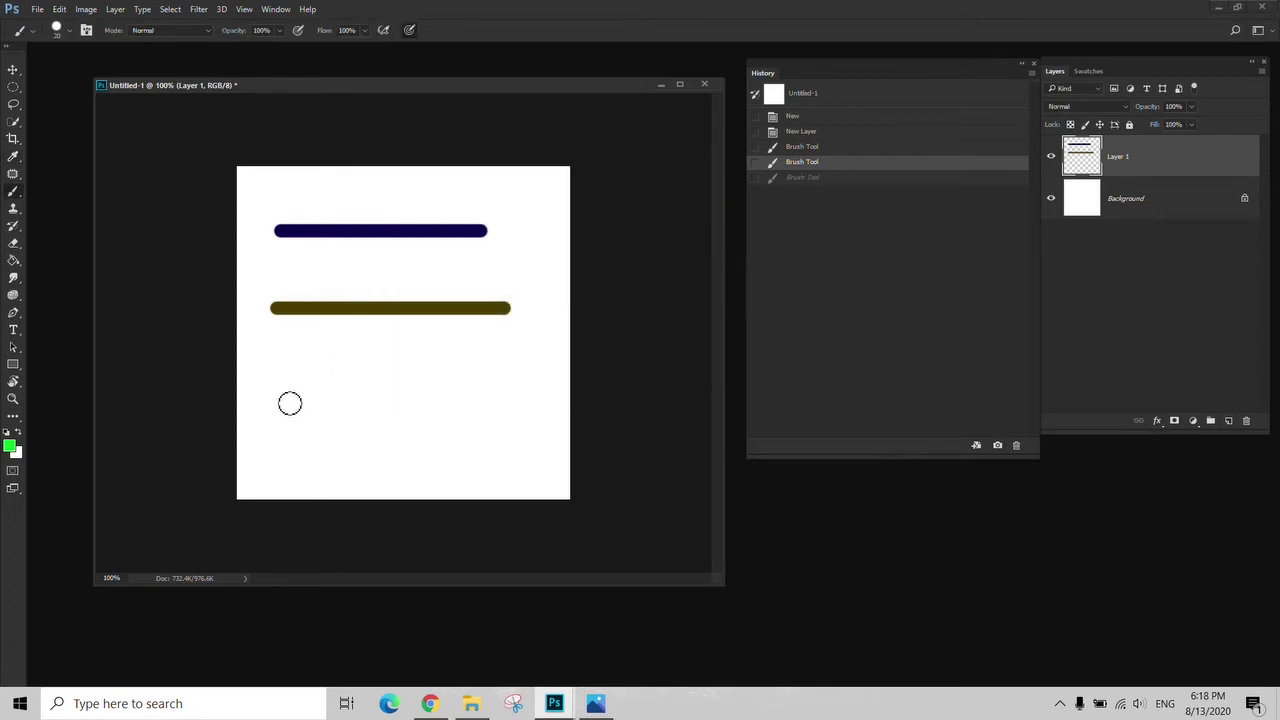
left_click_drag(284, 385, 489, 379)
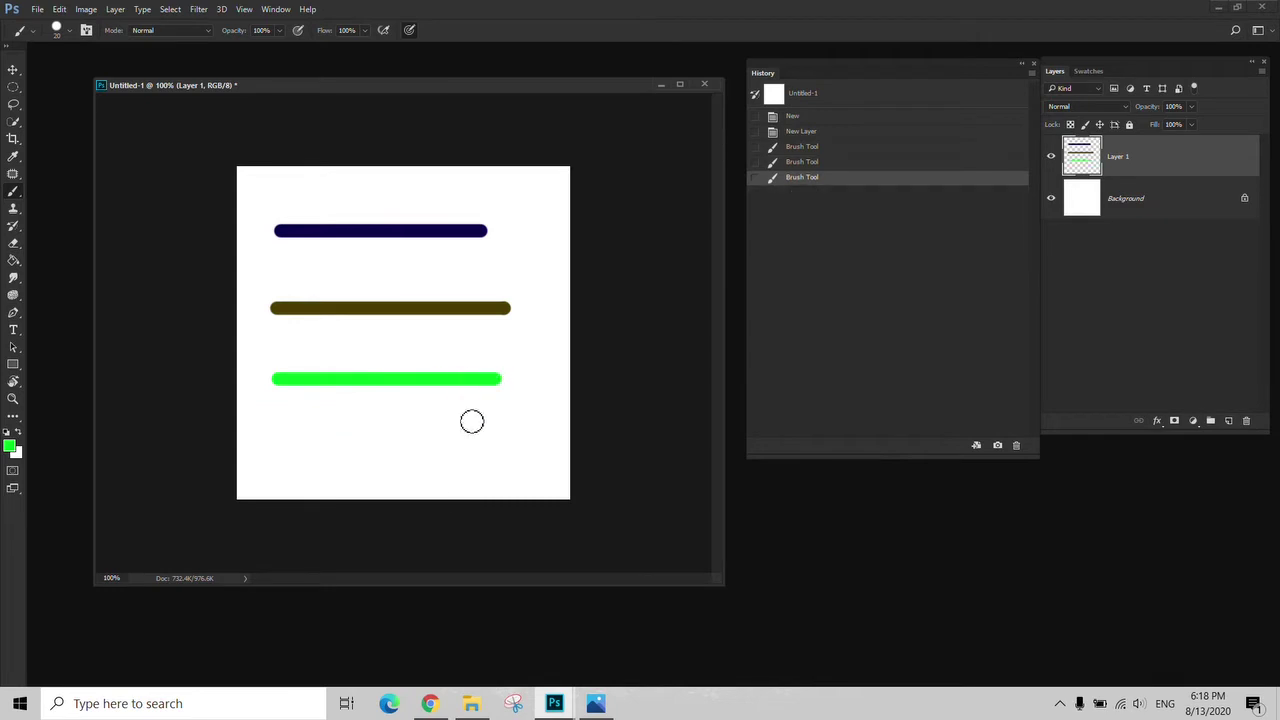
Set the foreground color to #bea816 and brush a fourth horizontal line below the green one
left_click(10, 445)
left_click(537, 323)
left_click(480, 289)
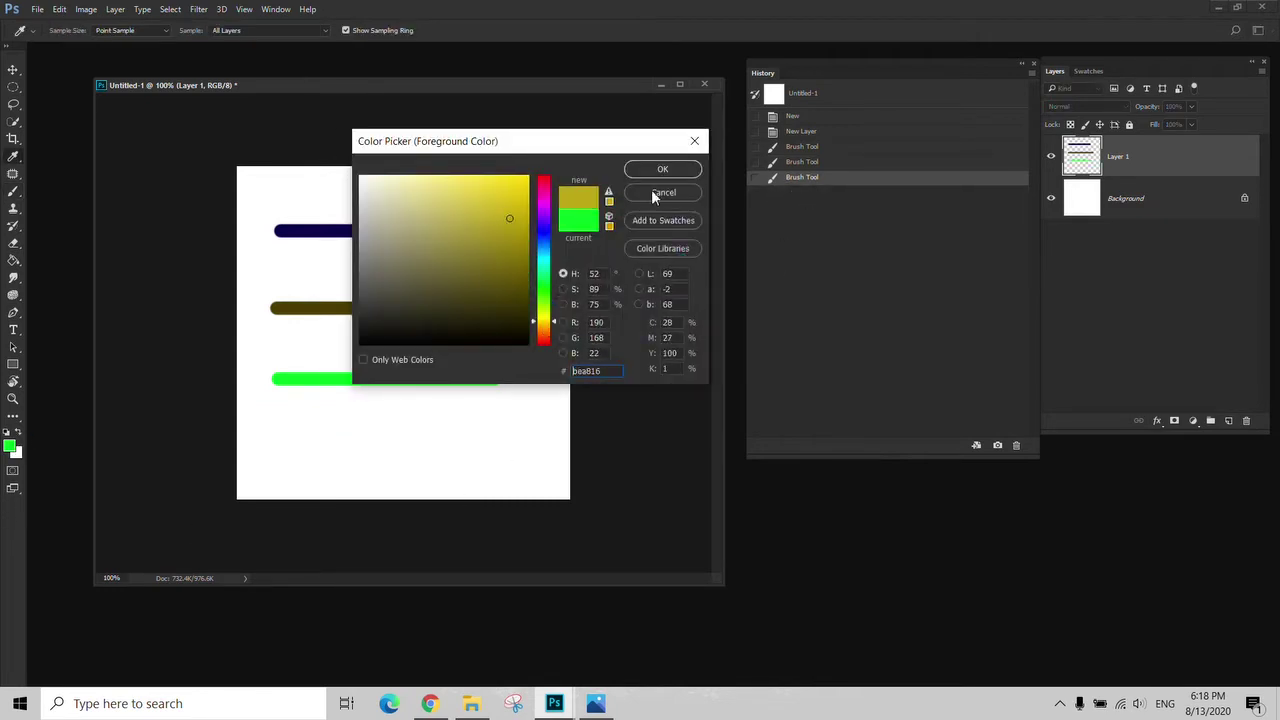
left_click(662, 169)
left_click_drag(270, 448, 490, 447)
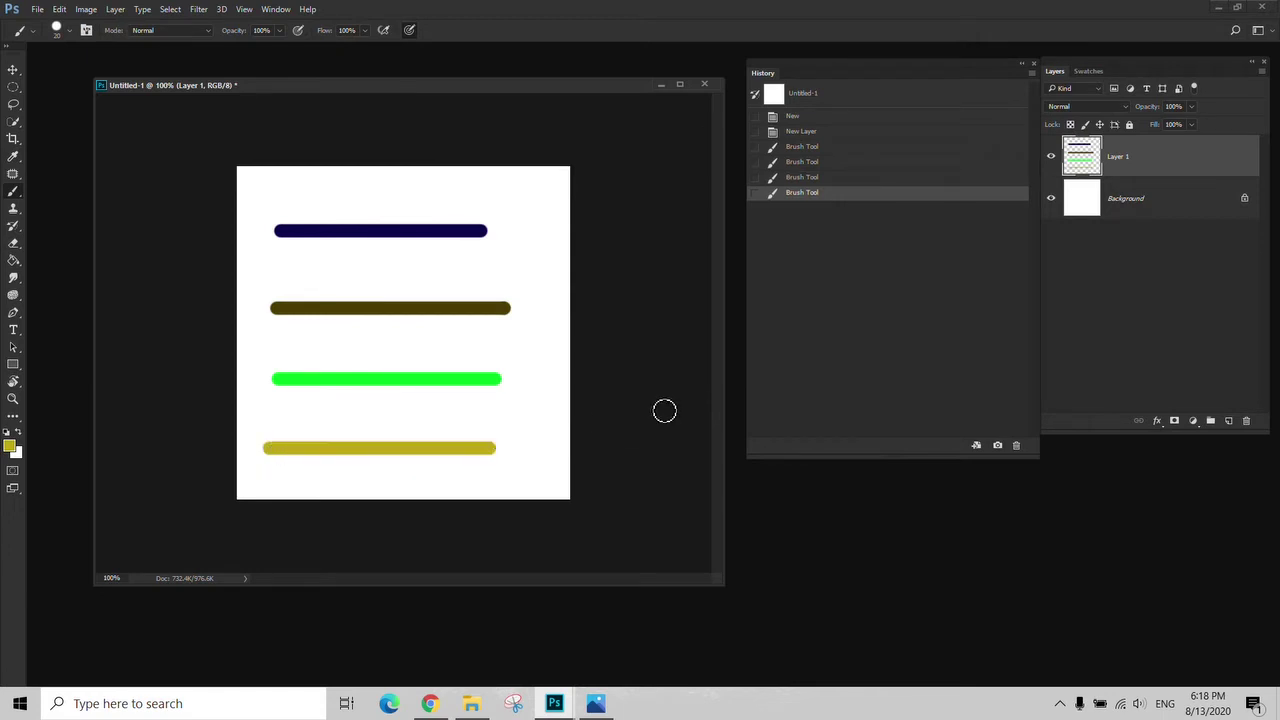
Move the document window slightly up and brush a short diagonal stroke between the green and mustard lines
left_click_drag(566, 86, 568, 72)
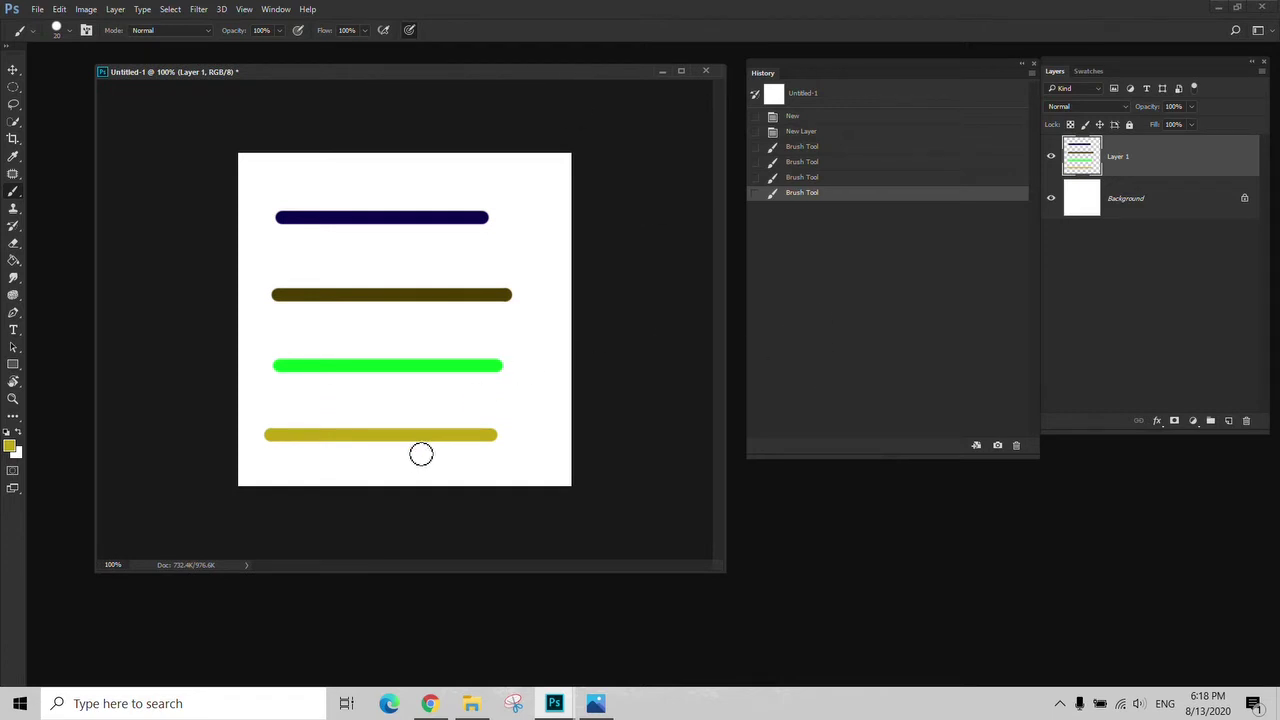
left_click_drag(406, 419, 457, 391)
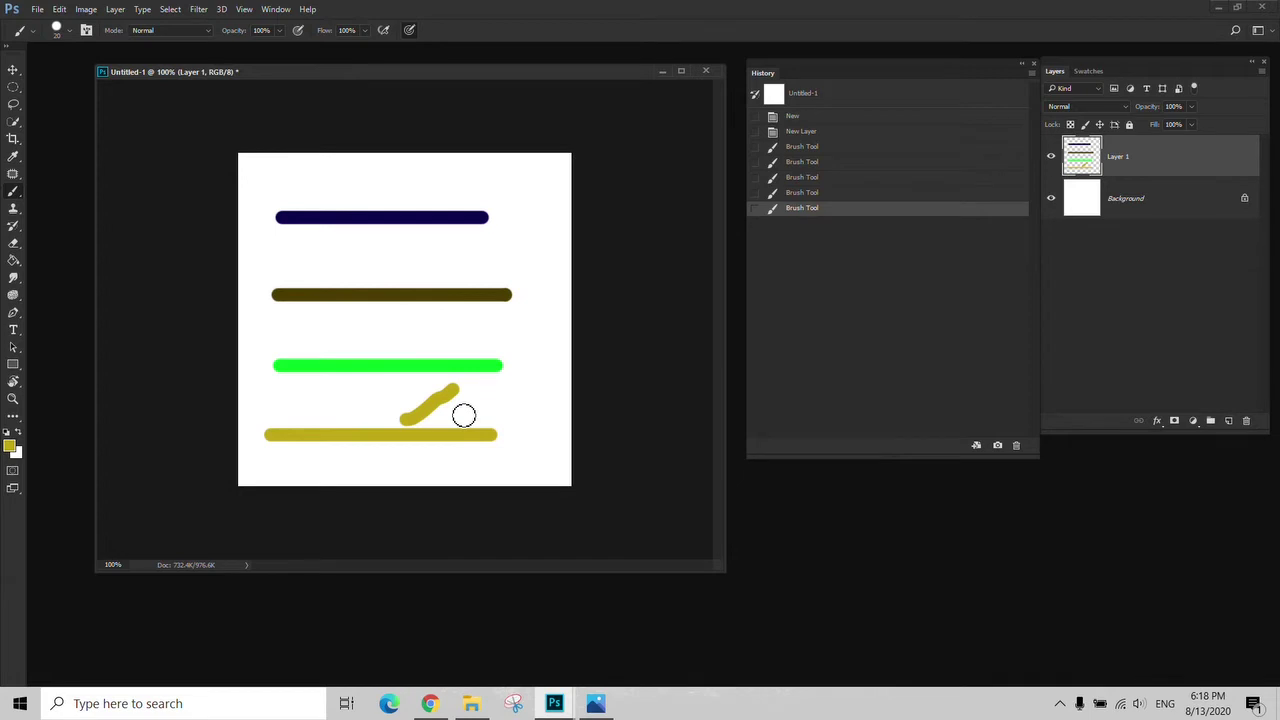
Step back through the history to the green line's state, then return to the latest brush stroke
left_click(800, 196)
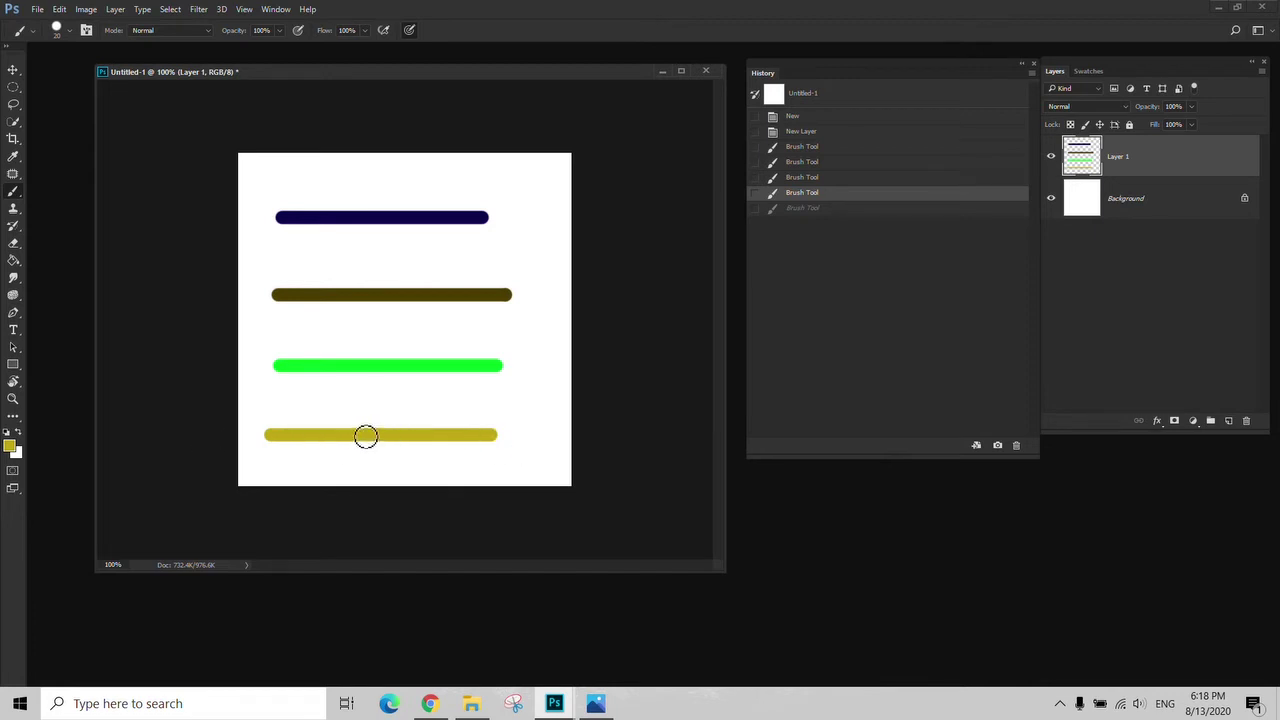
left_click(791, 180)
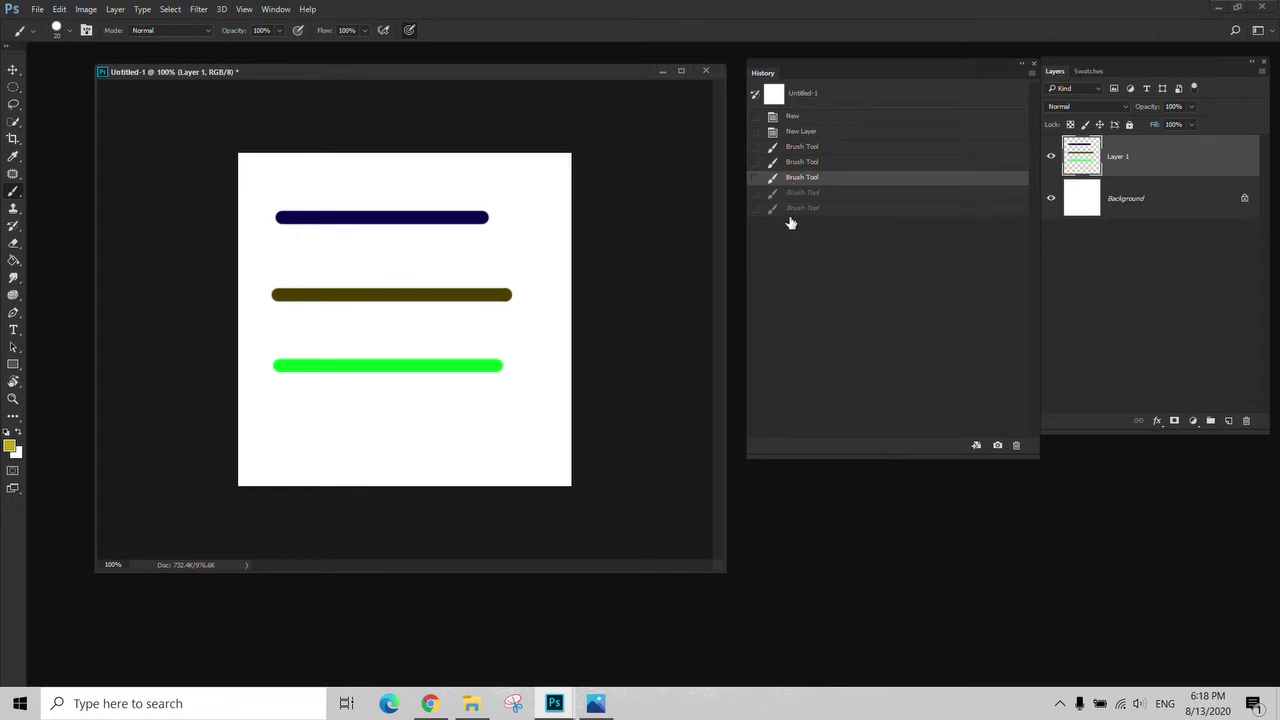
left_click(797, 212)
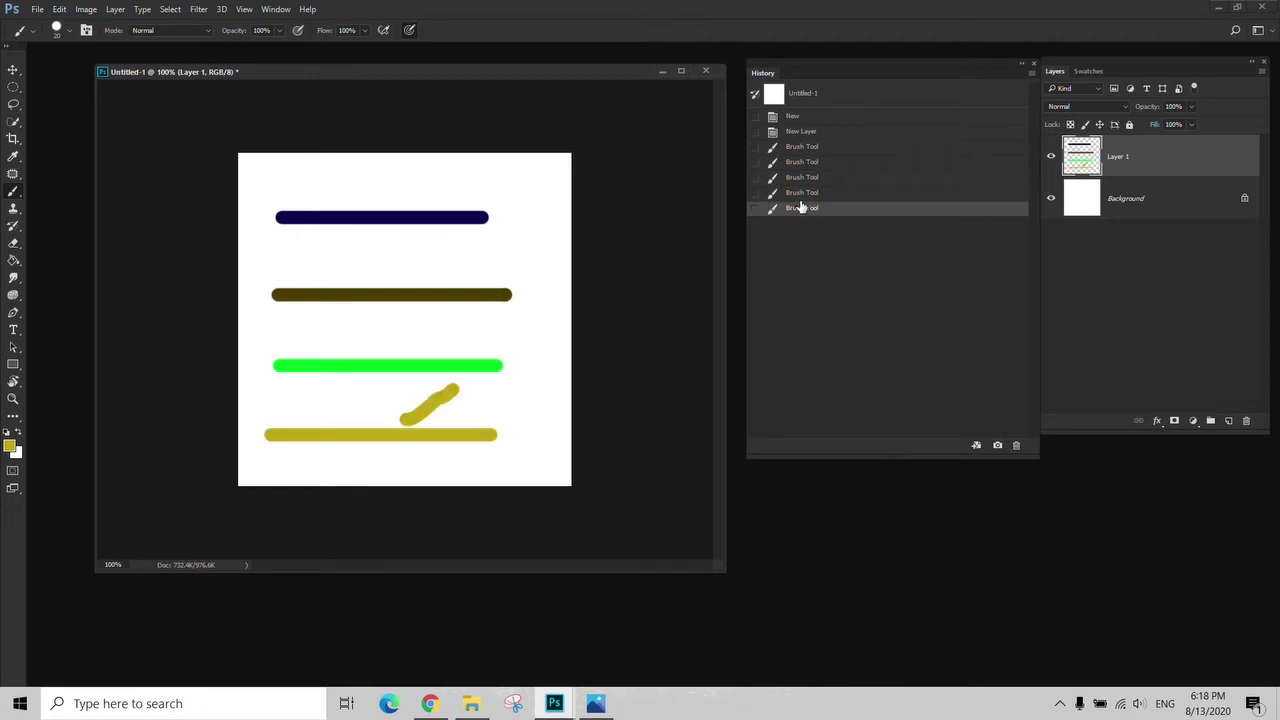
Undo the change to the latest history state and review the Step Forward and Step Backward commands
left_click(800, 194)
left_click(803, 214)
key("ctrl+z")
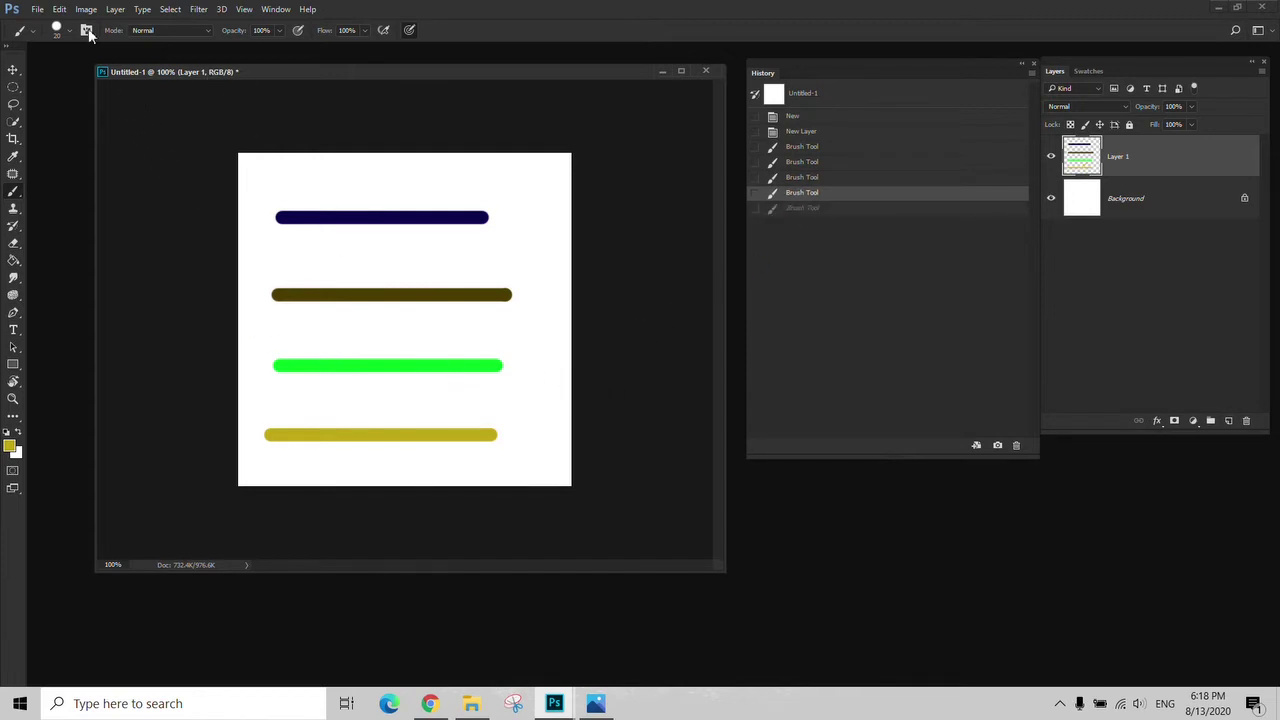
left_click(60, 10)
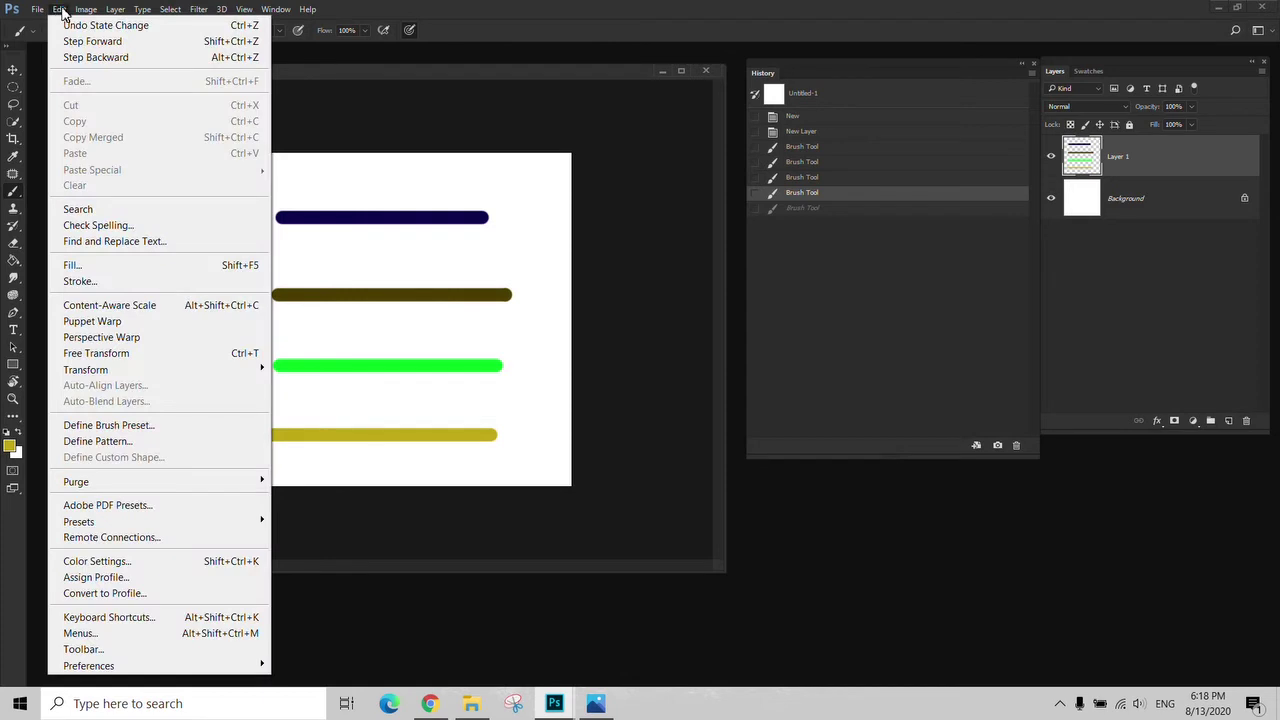
left_click(118, 43)
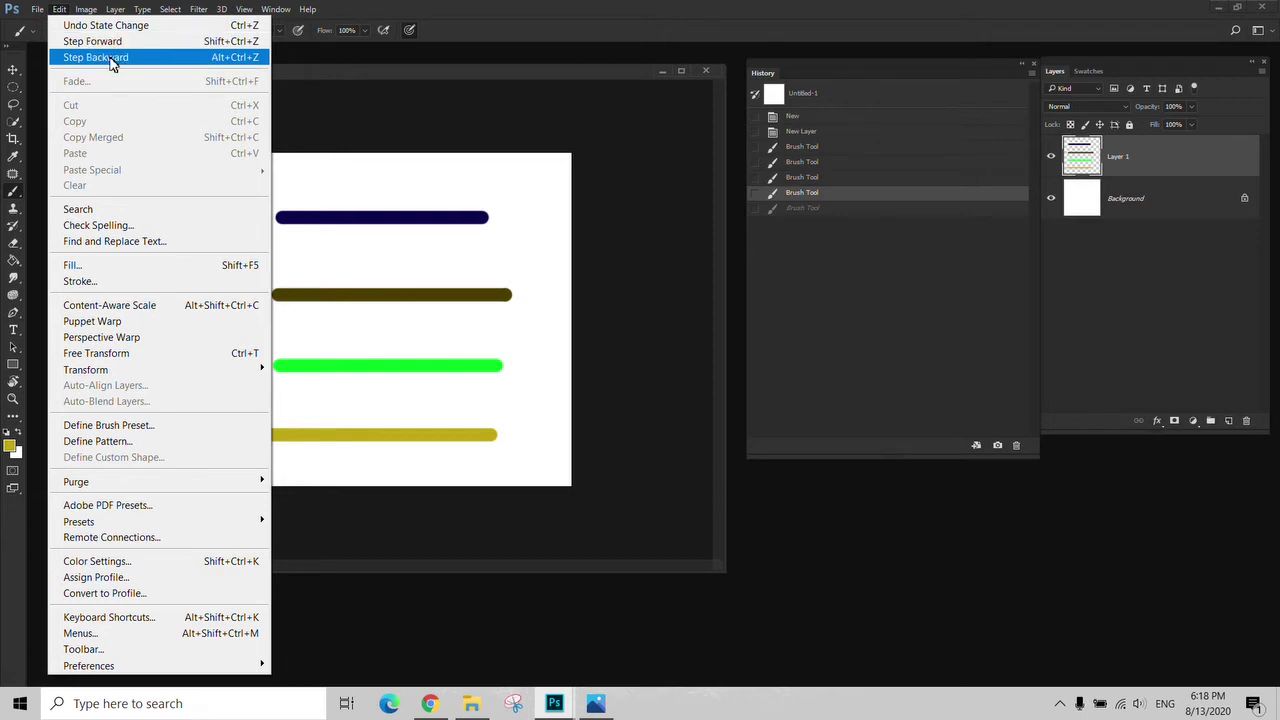
left_click(411, 71)
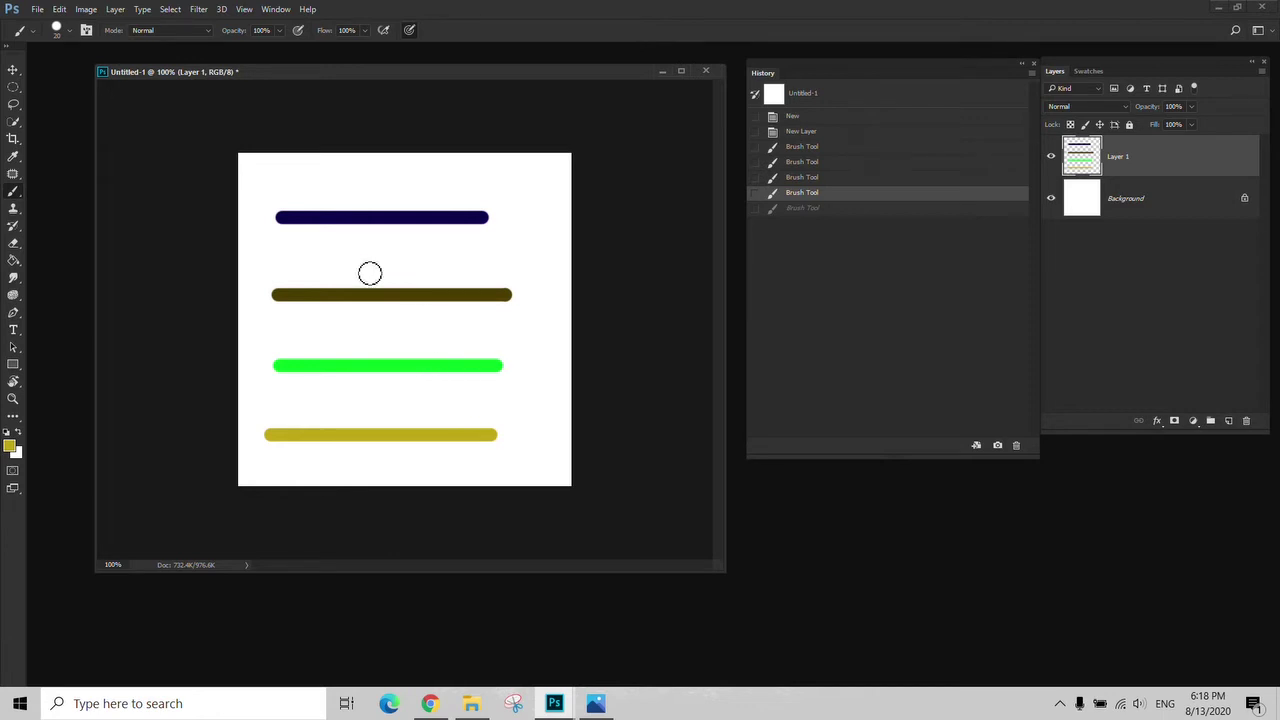
Step back through the history one state at a time to the new-layer state, then return to the latest brush stroke
left_click(818, 206)
left_click(812, 178)
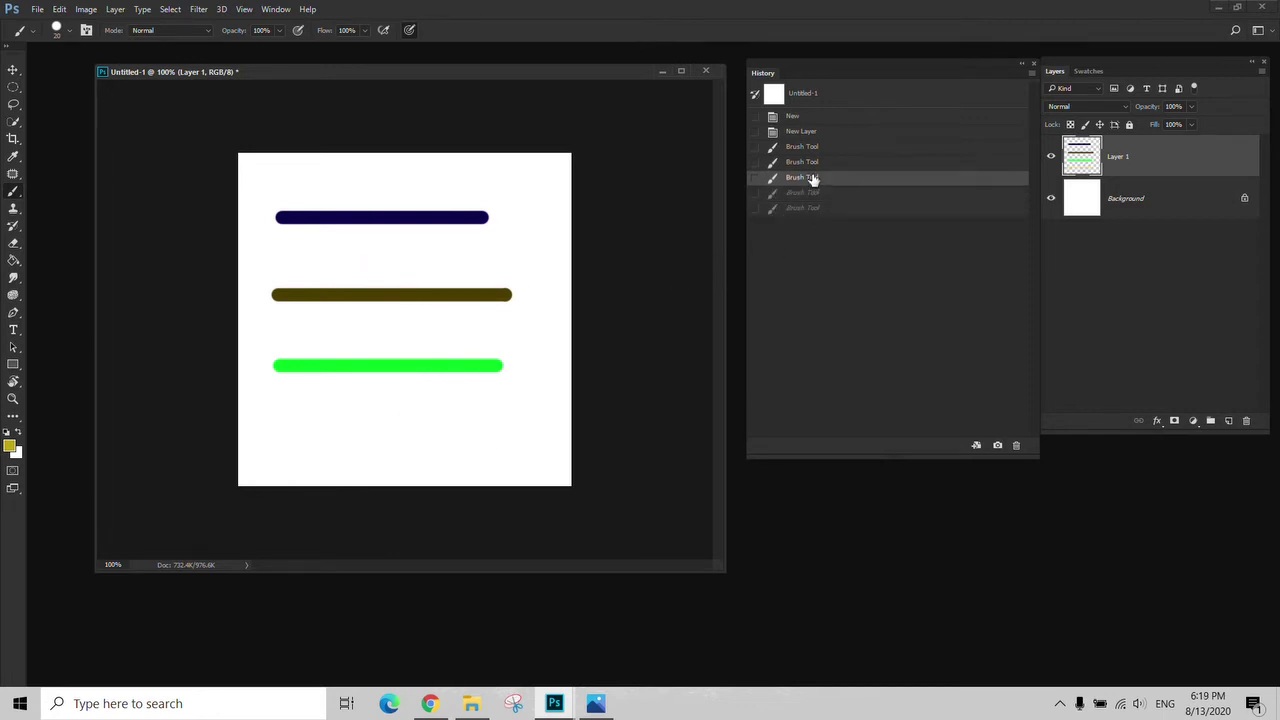
left_click(809, 162)
left_click(809, 147)
left_click(810, 131)
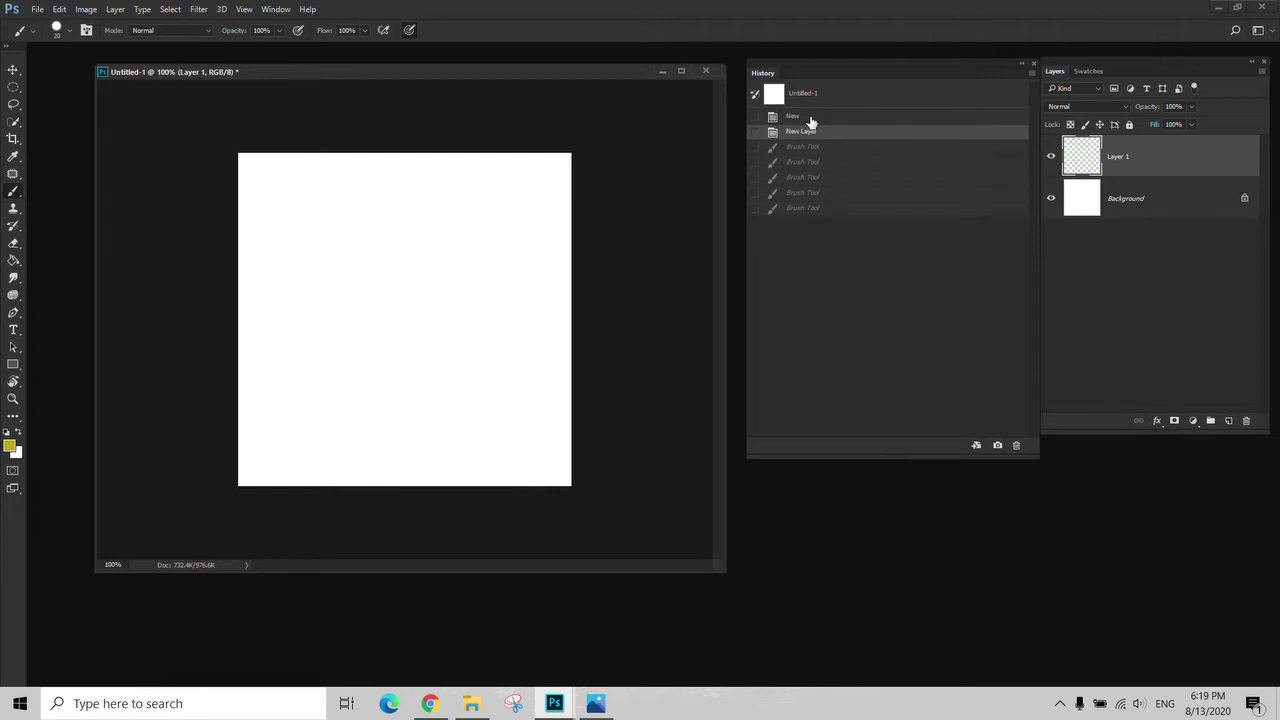
left_click(821, 210)
Undo the diagonal stroke and brush a short horizontal mustard line between the green and mustard lines
key("ctrl+z")
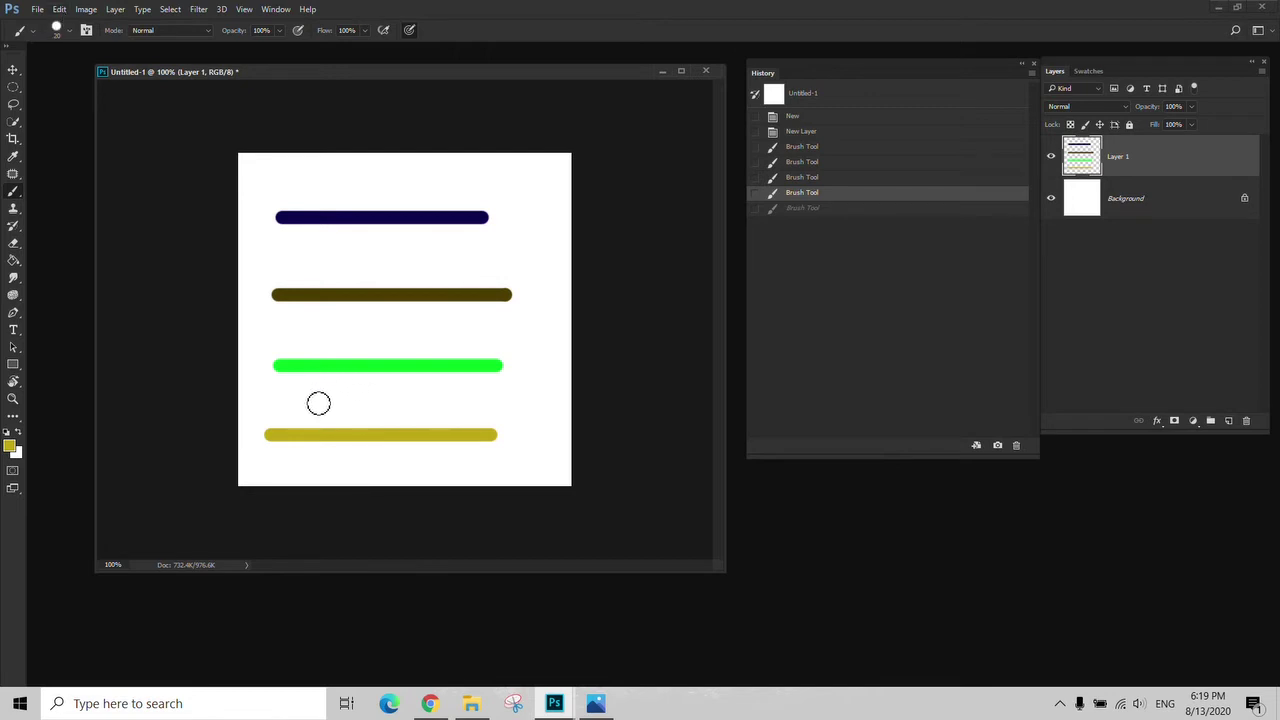
left_click_drag(310, 398, 434, 398)
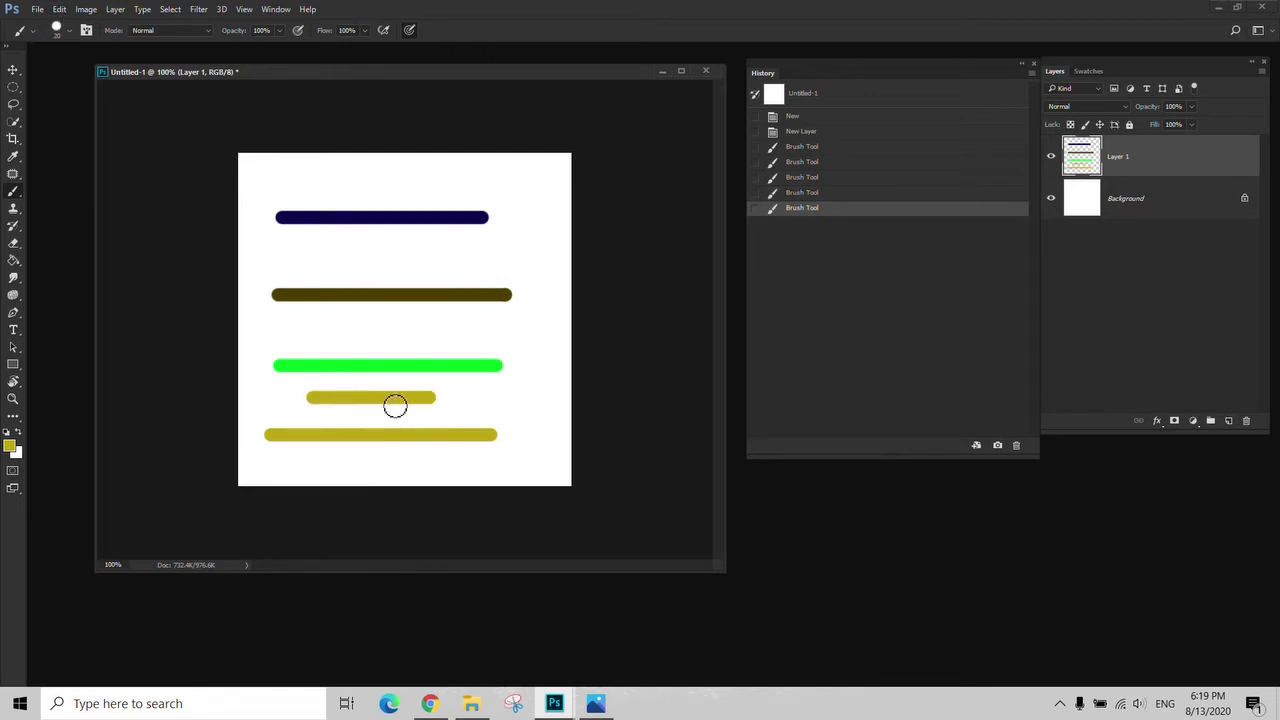
Undo and redo the short horizontal mustard stroke three times
left_click(59, 9)
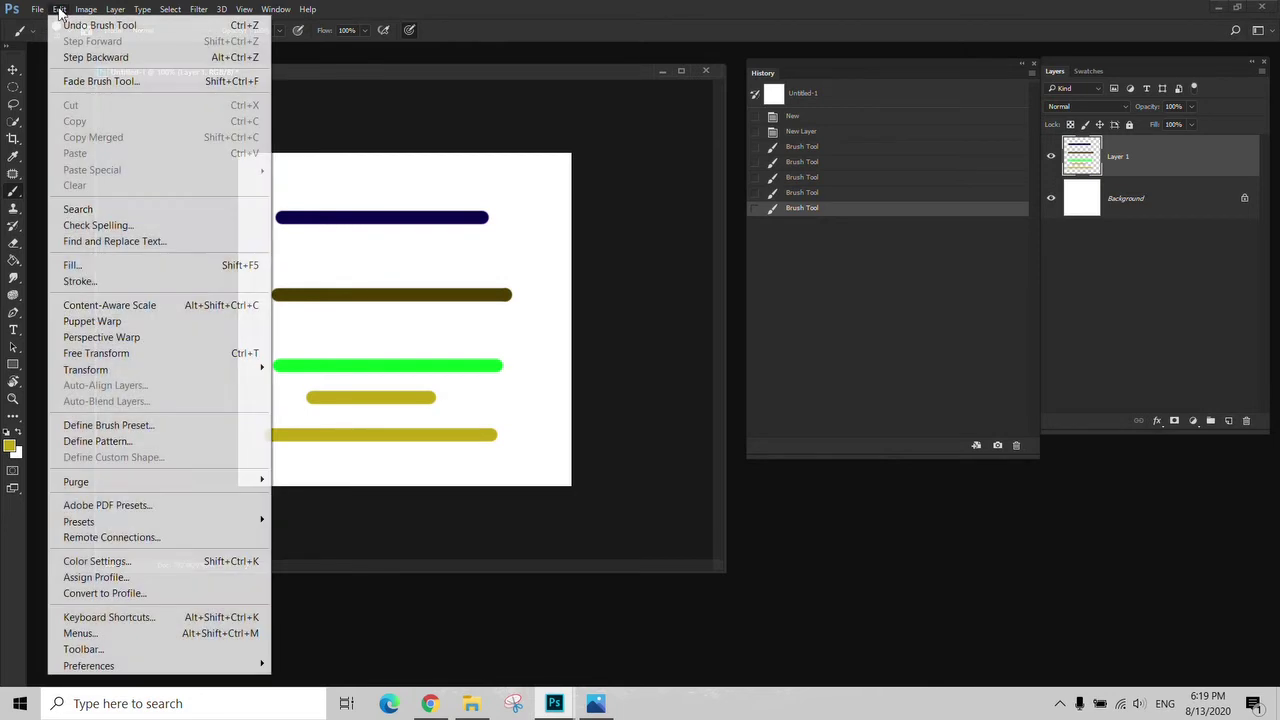
left_click(72, 27)
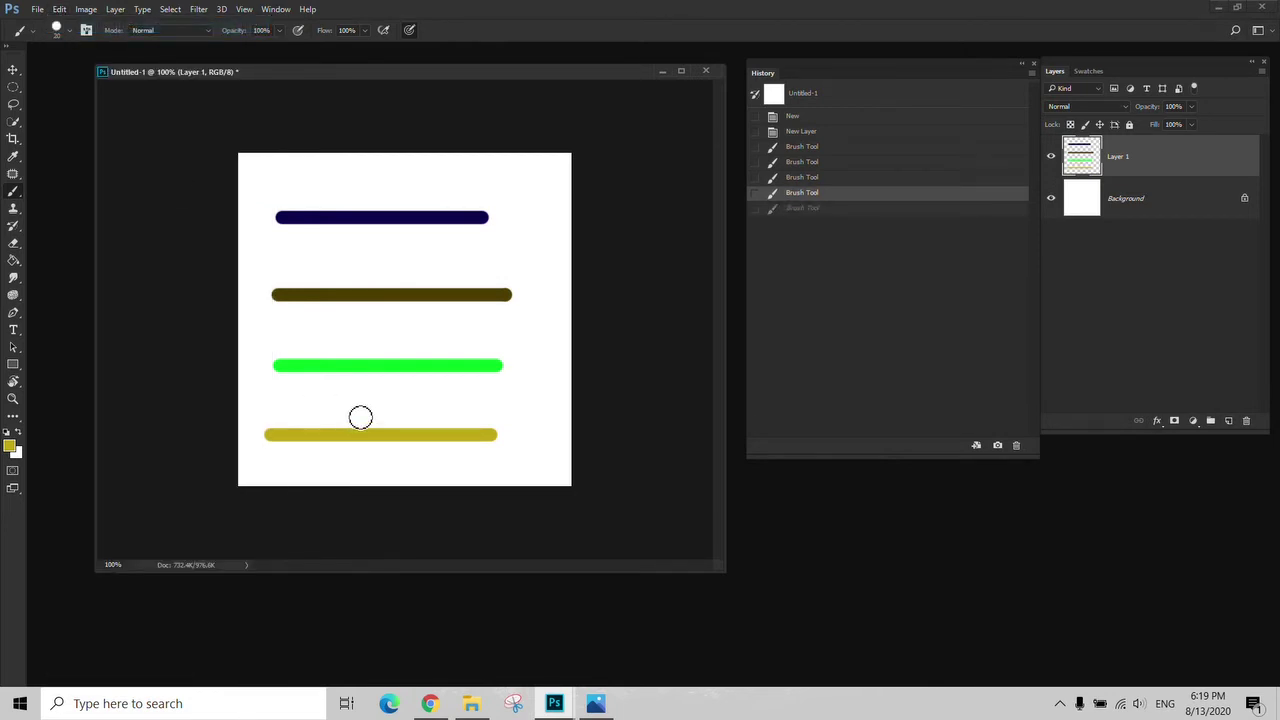
left_click(59, 9)
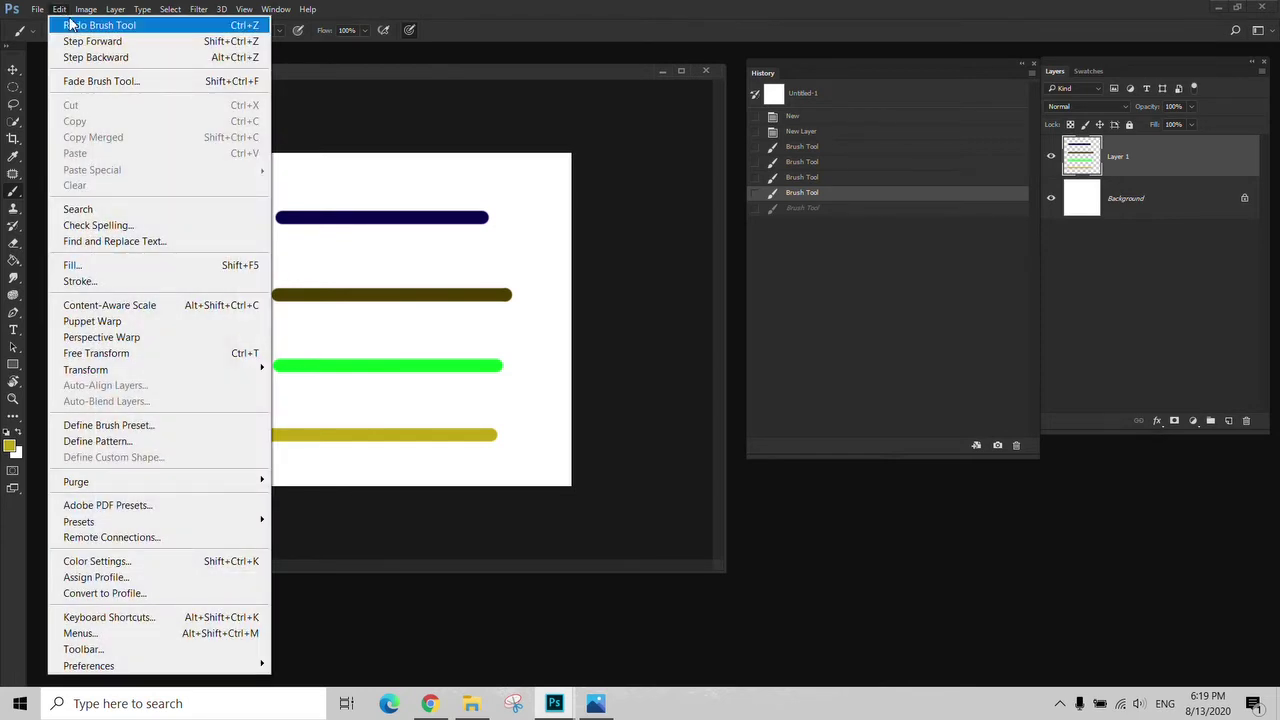
left_click(74, 26)
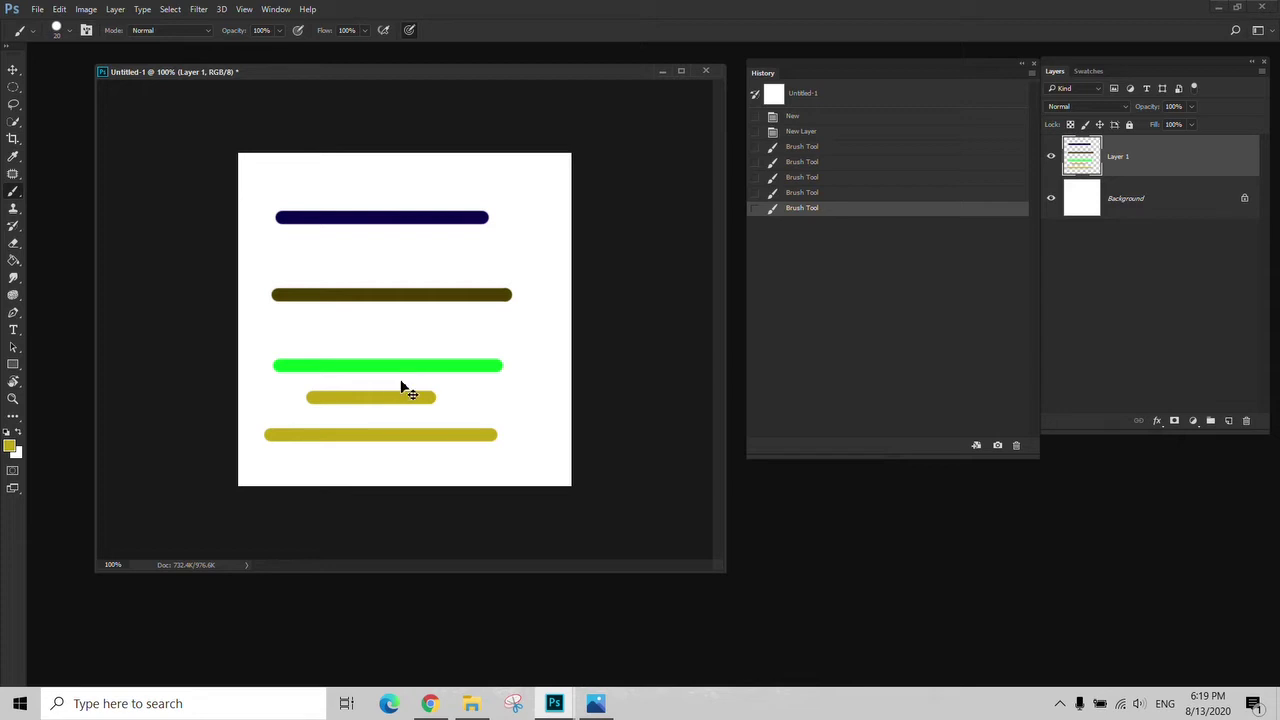
key("ctrl+z")
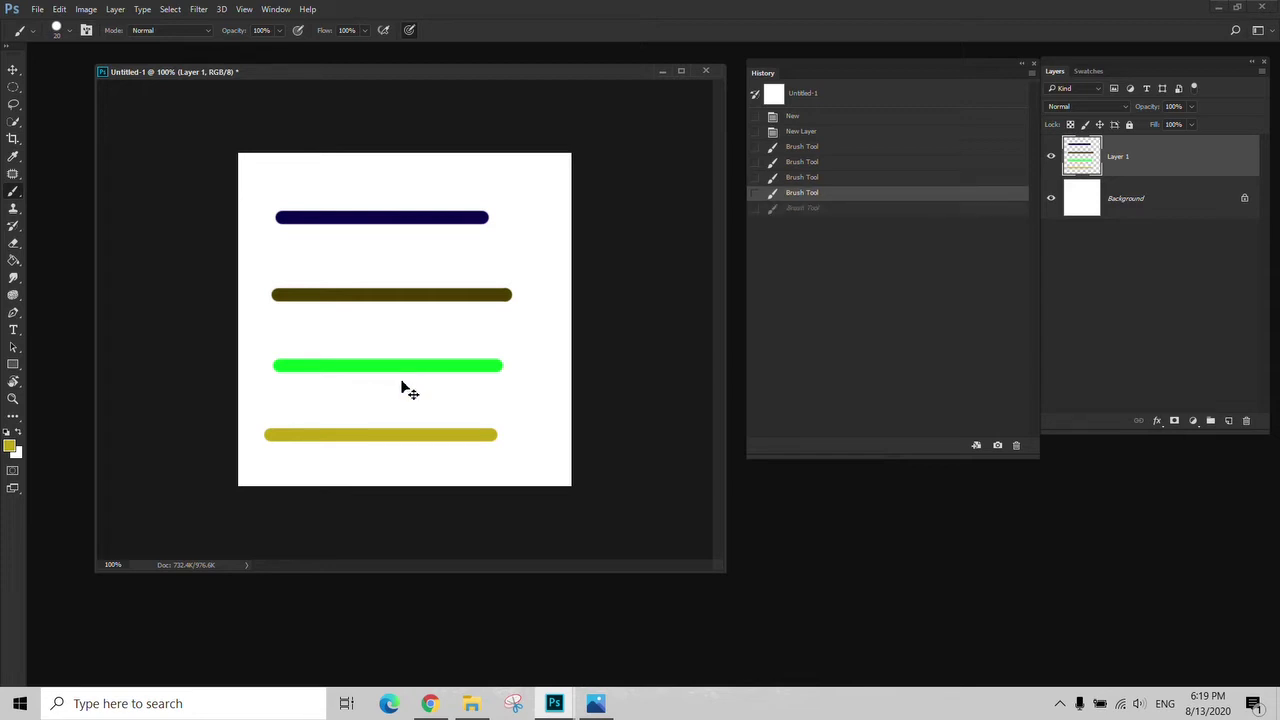
key("ctrl+shift+z")
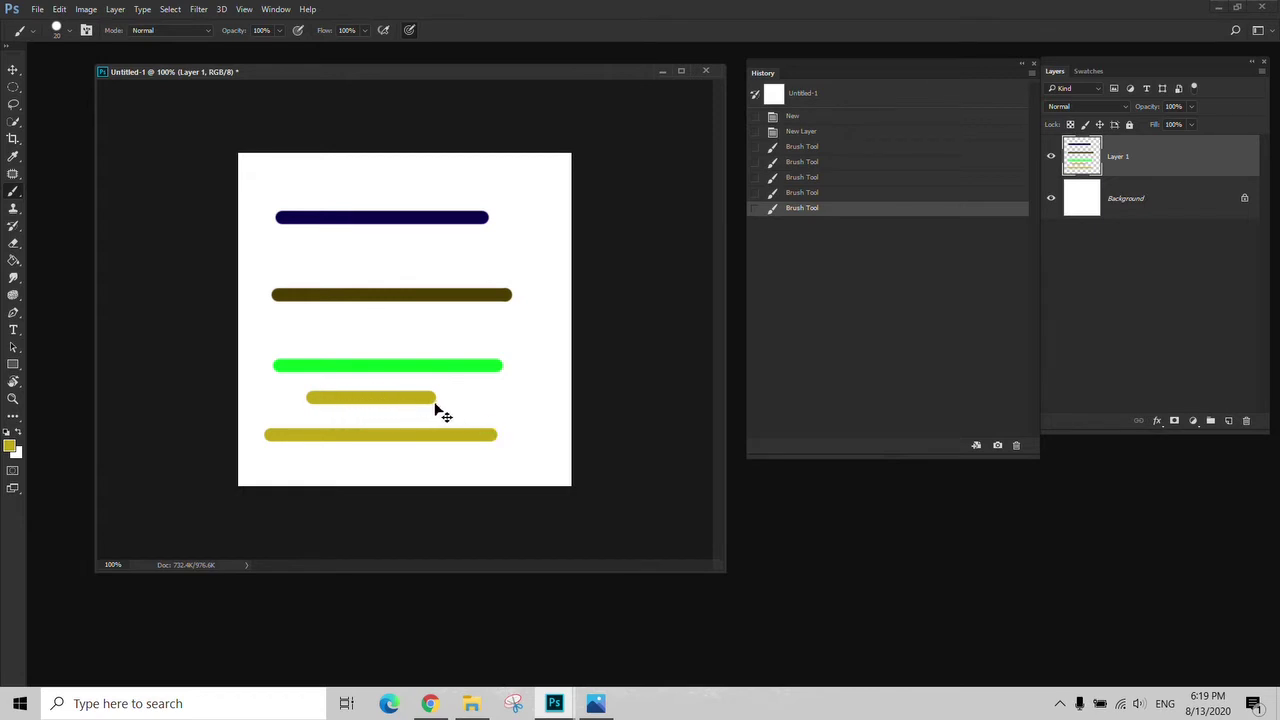
key("ctrl+z")
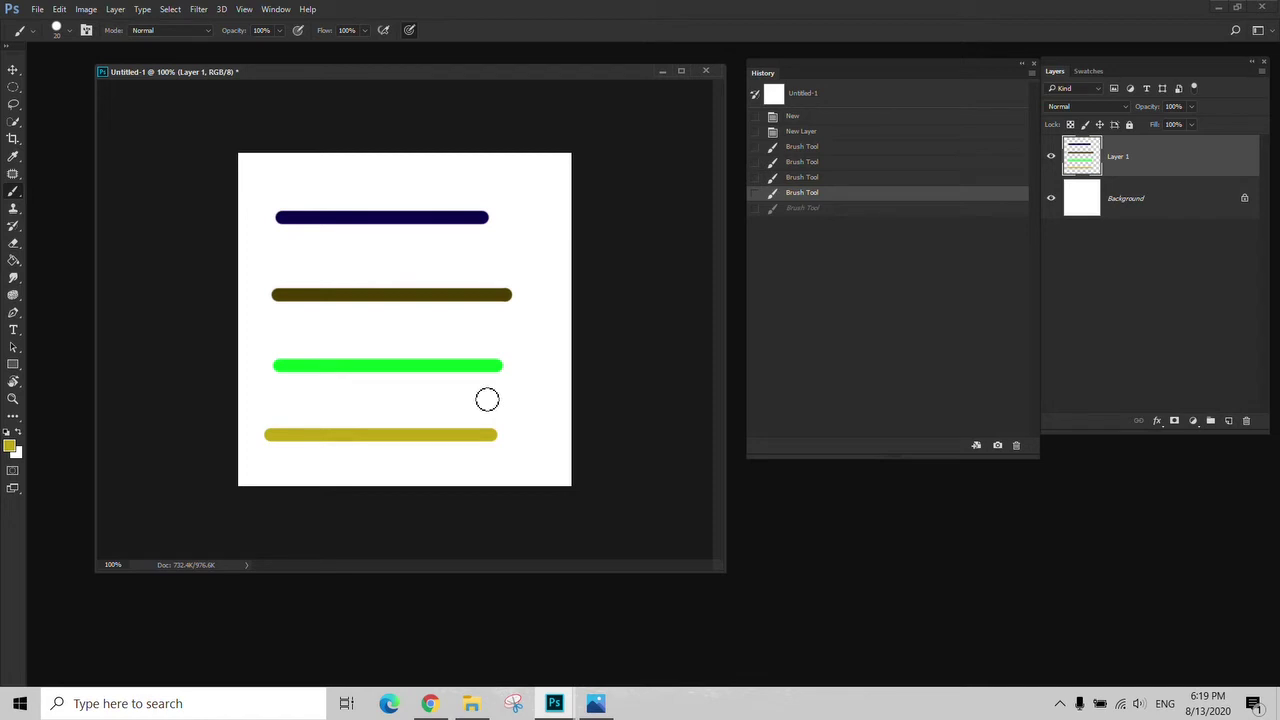
key("ctrl+shift+z")
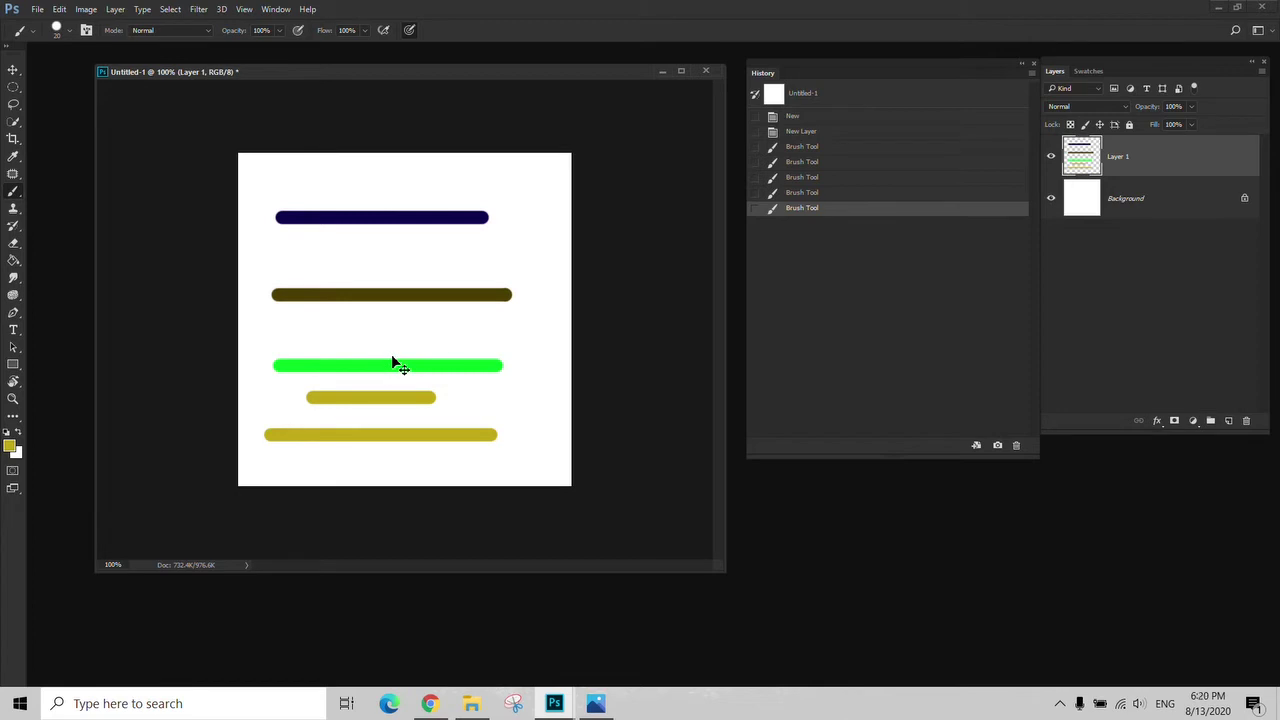
Undo the short mustard stroke and step backward twice to the brown line's state
key("ctrl+z")
left_click(60, 9)
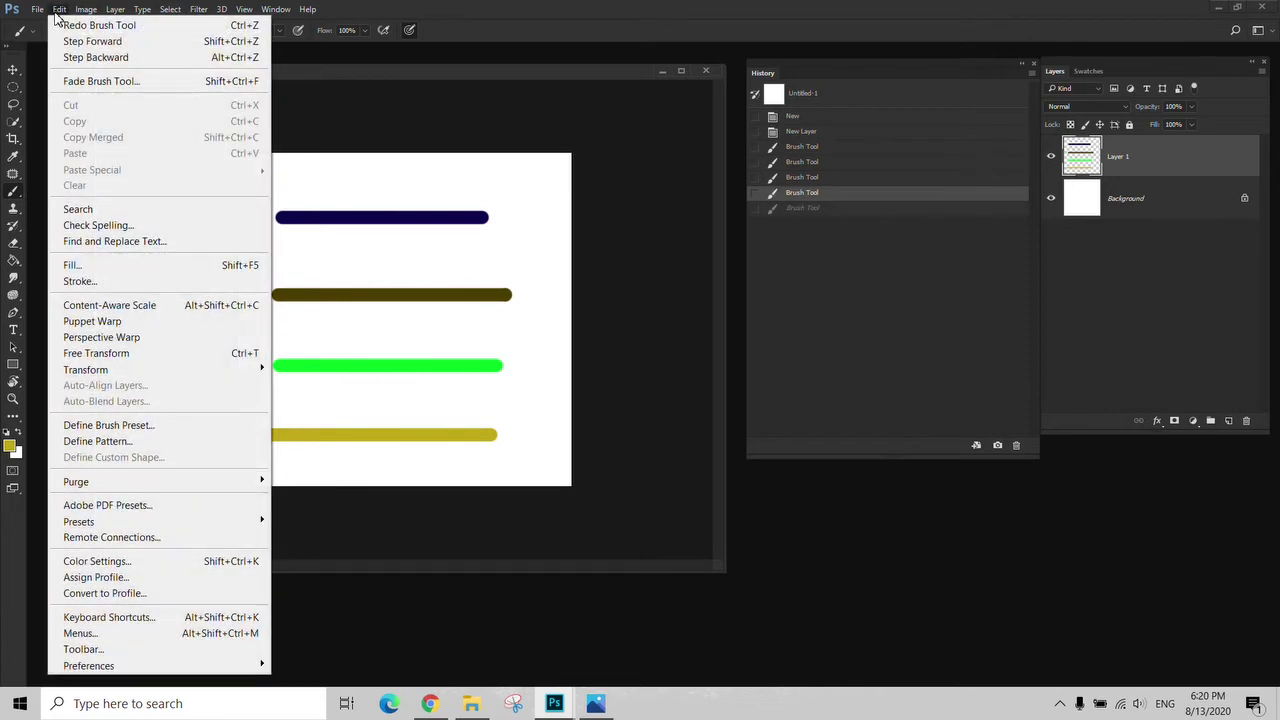
left_click(95, 58)
left_click(62, 9)
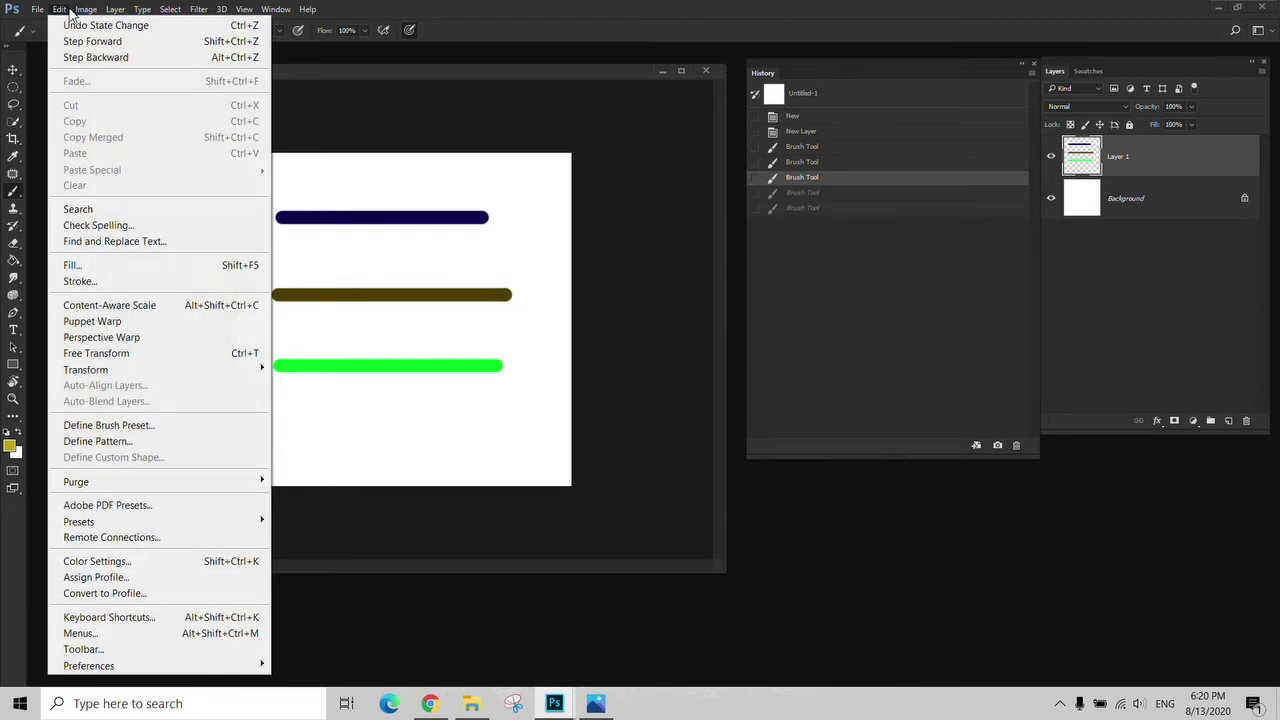
left_click(97, 58)
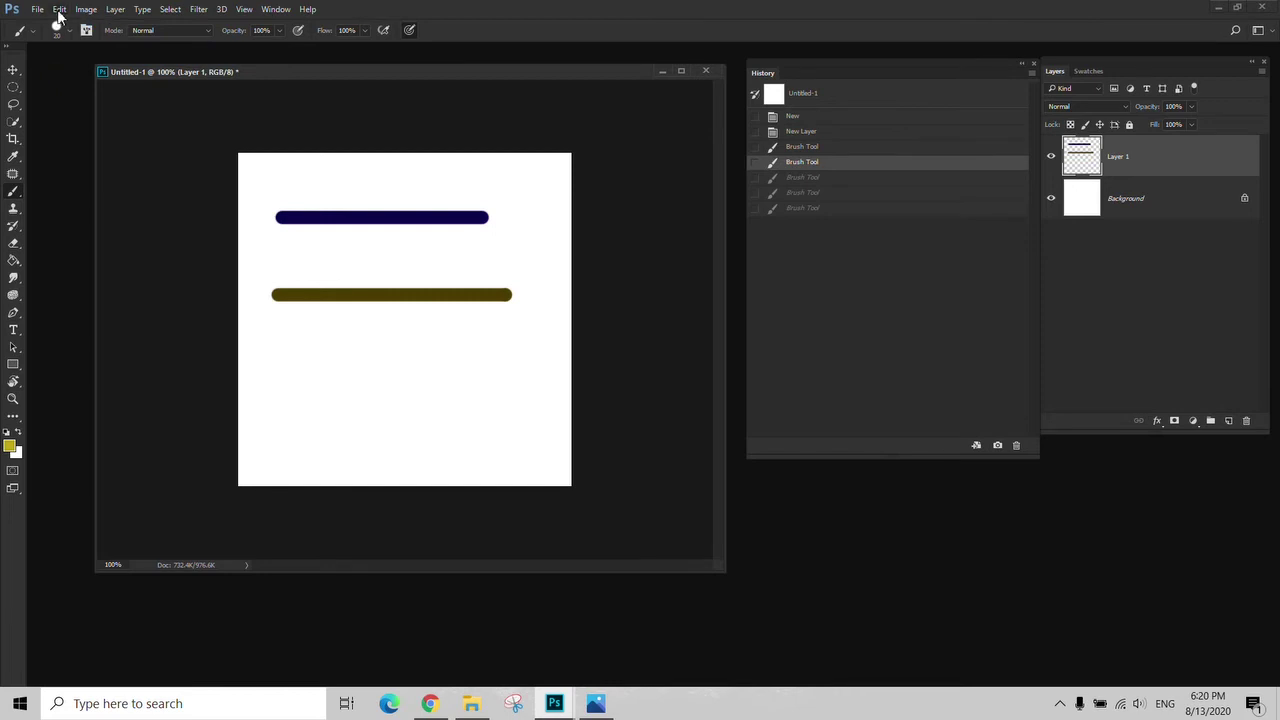
Step forward three times from the brown line's state to the latest brush stroke
left_click(60, 9)
left_click(82, 41)
left_click(60, 10)
left_click(70, 41)
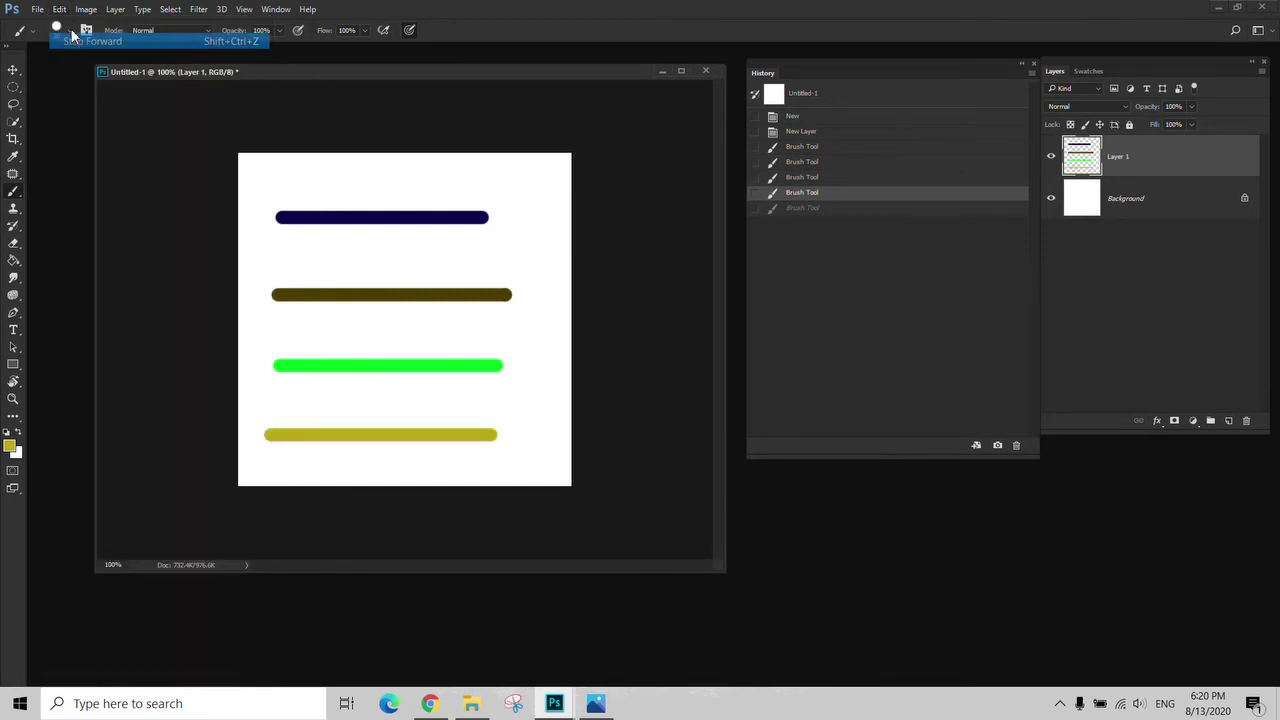
left_click(60, 9)
left_click(76, 41)
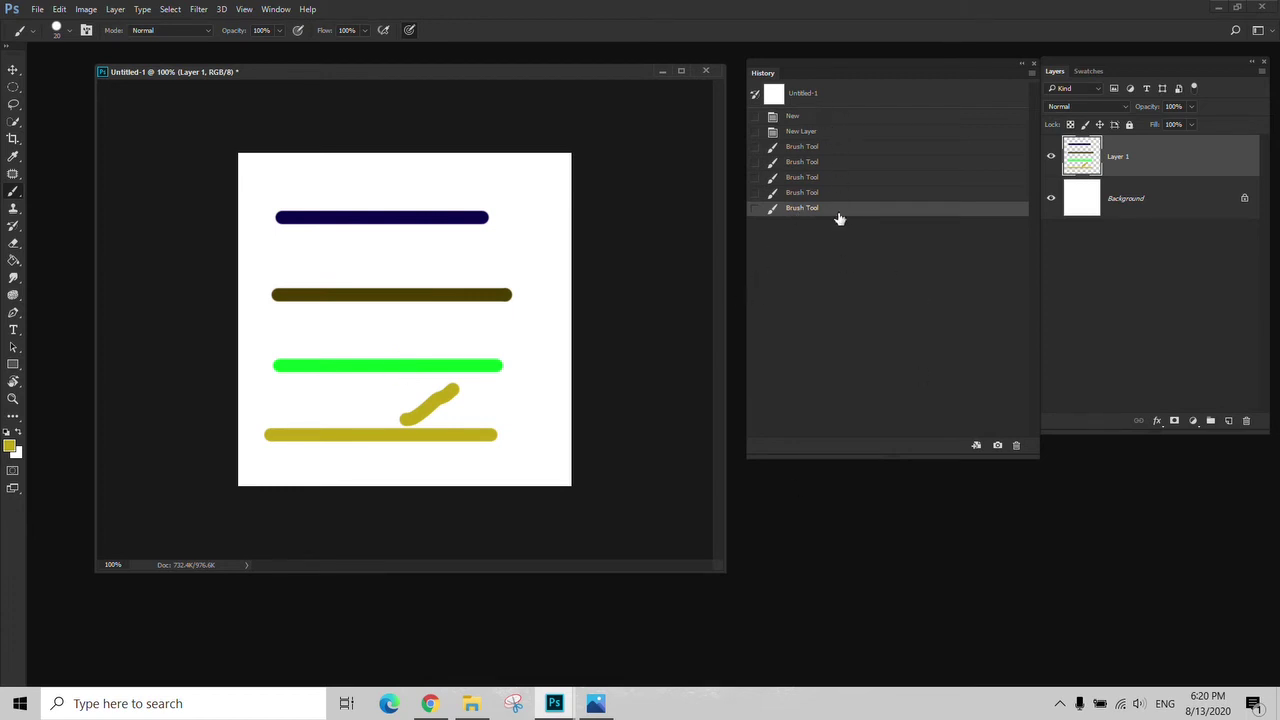
Select earlier history states one by one back to the navy line, then move forward to the latest brush stroke
left_click(818, 192)
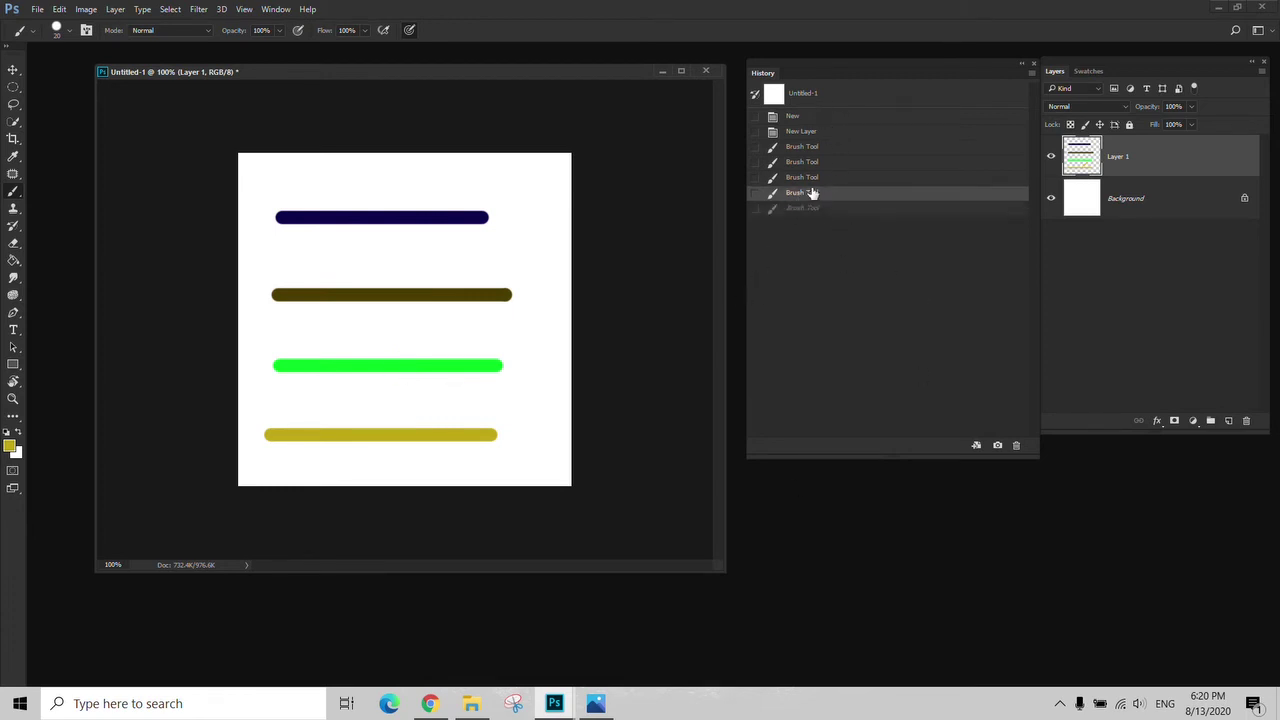
left_click(810, 177)
left_click(807, 161)
left_click(806, 147)
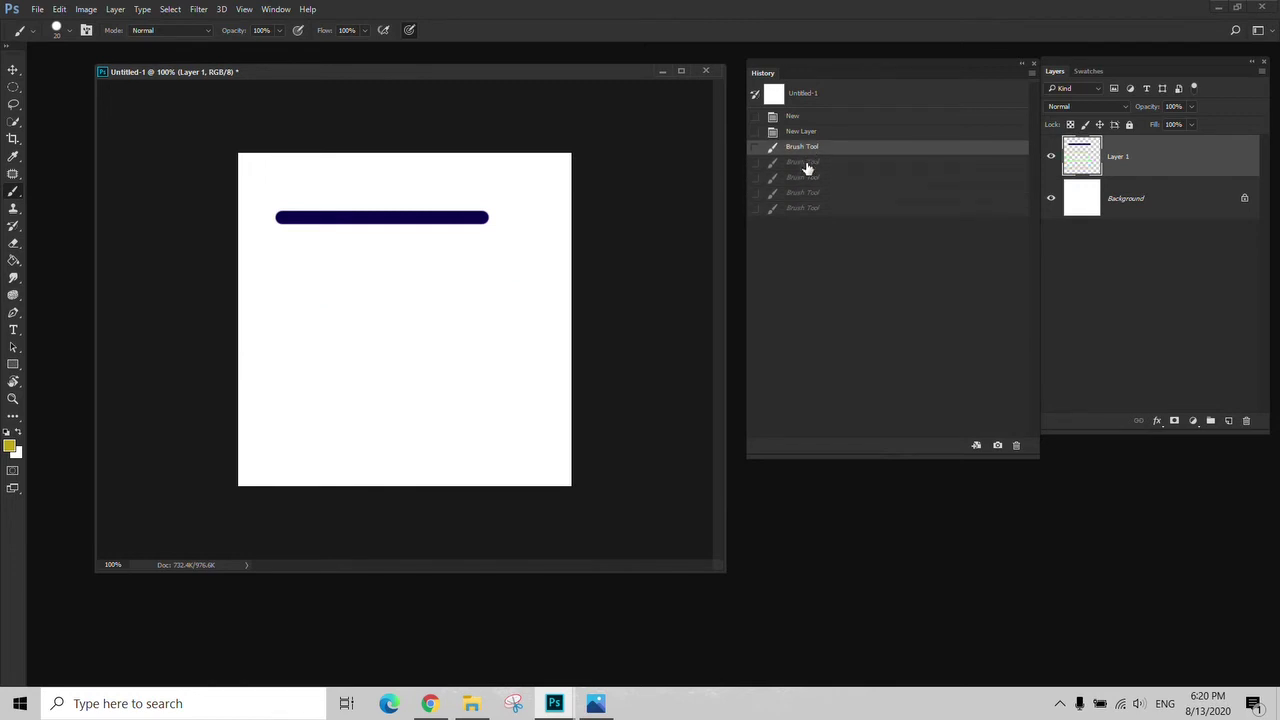
left_click(806, 162)
left_click(806, 192)
left_click(803, 208)
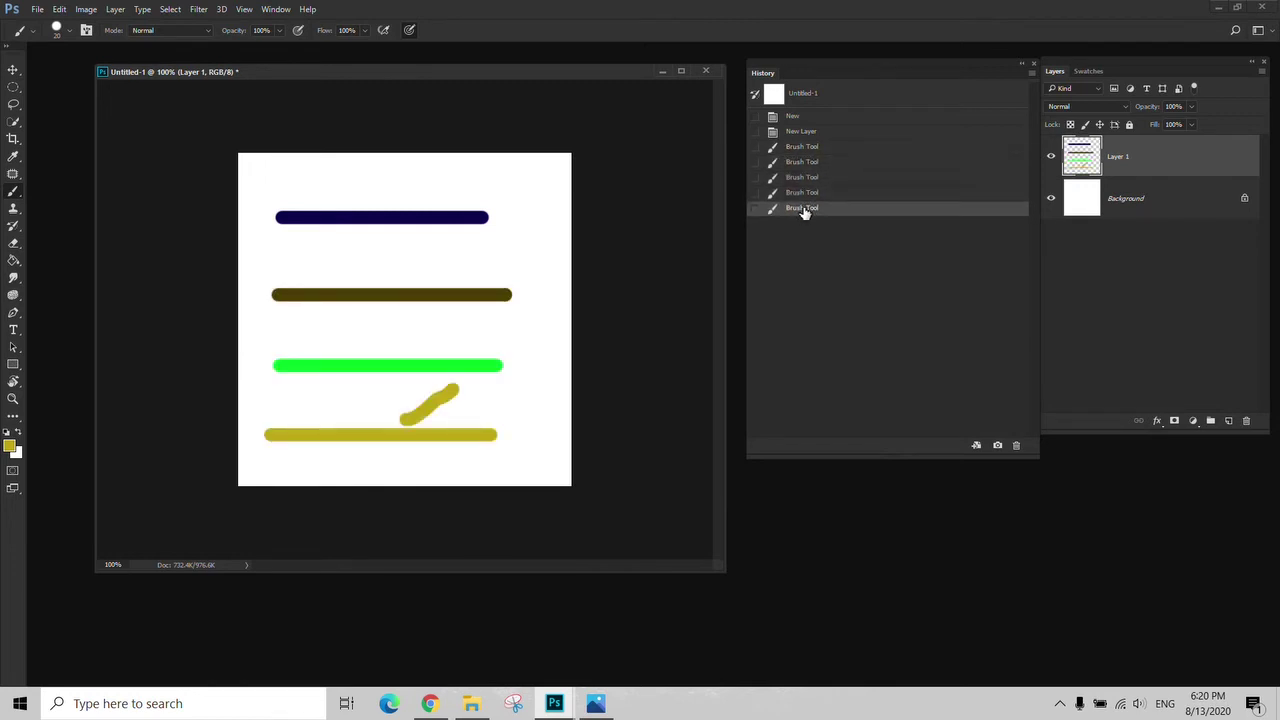
Undo to the state before the diagonal stroke and review the undo and step commands
key("ctrl+z")
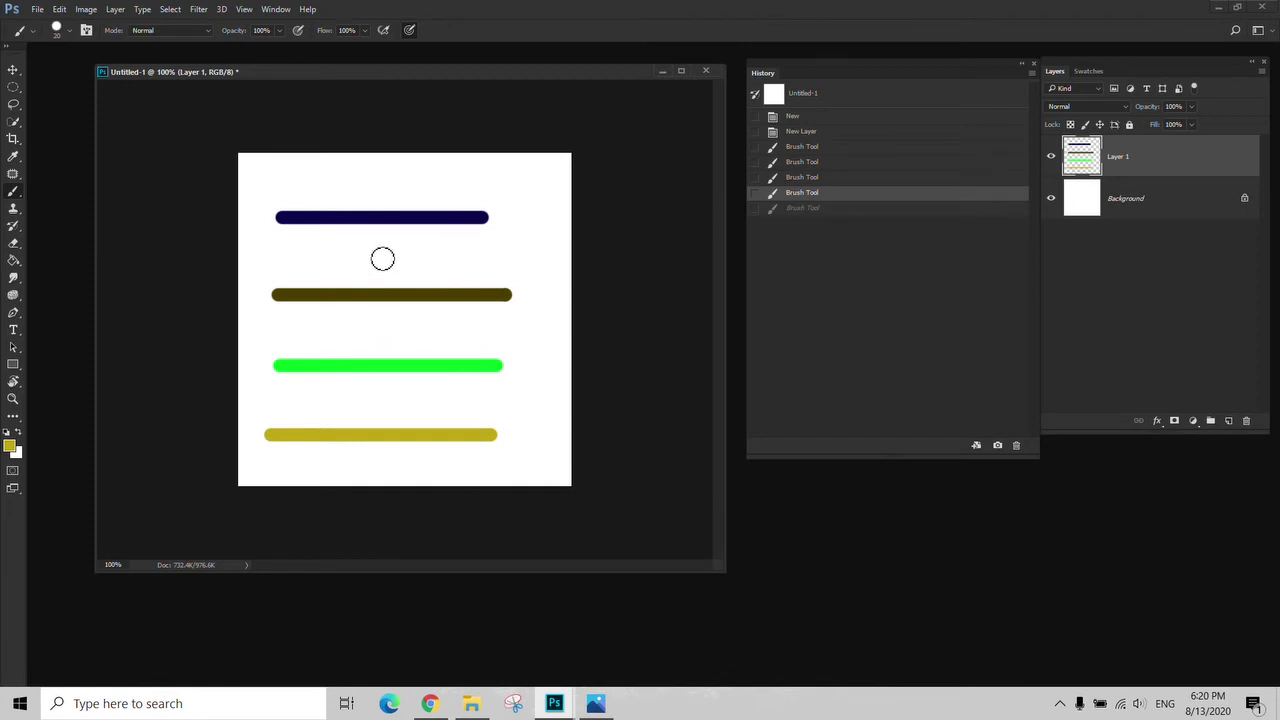
left_click(59, 10)
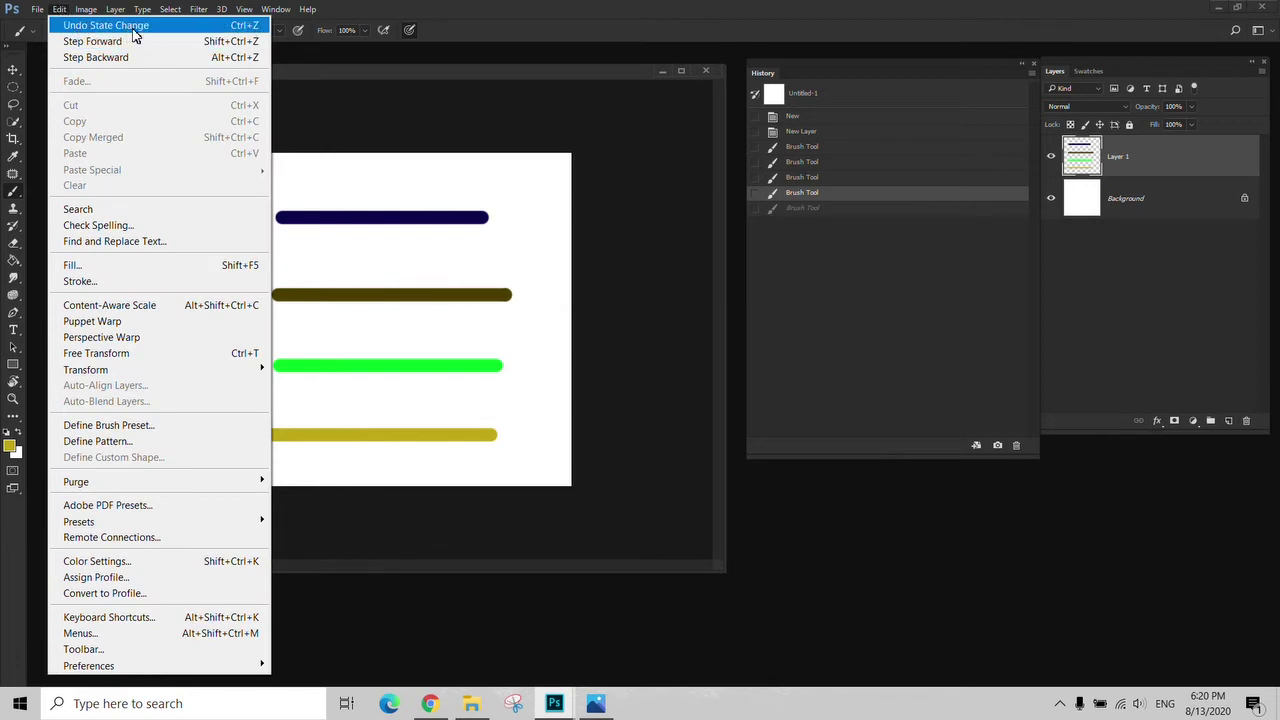
left_click(251, 46)
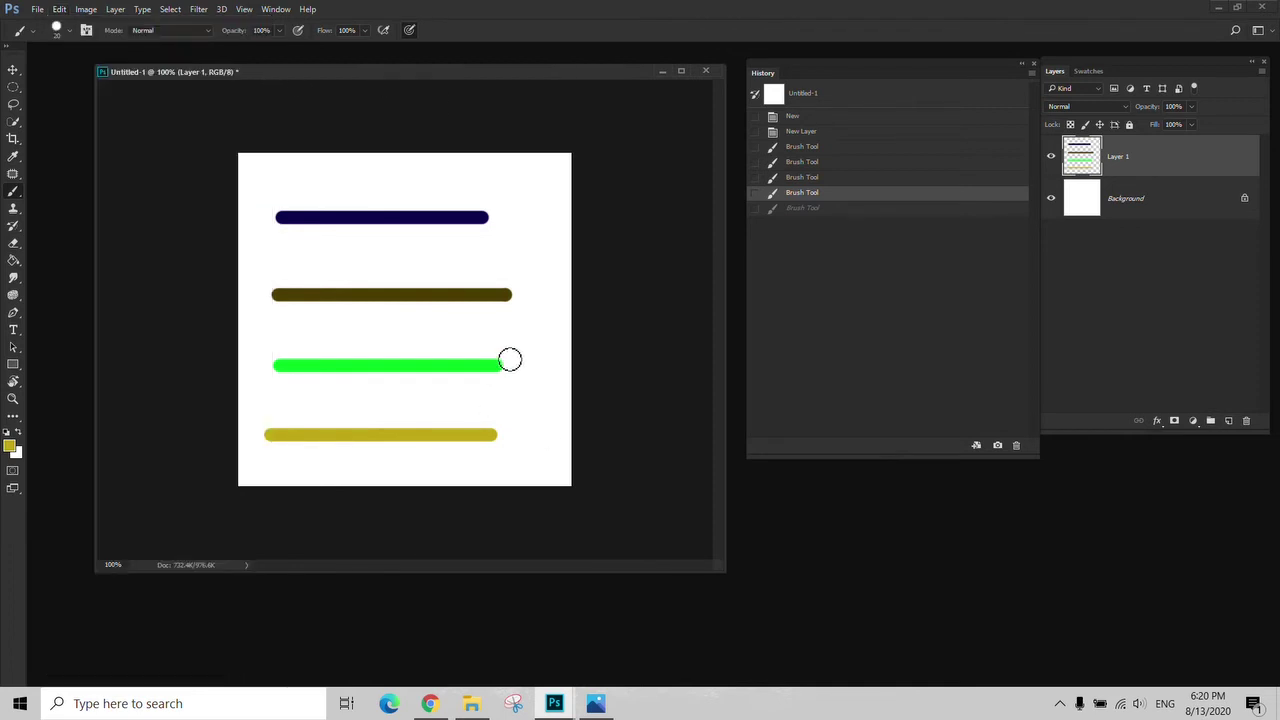
Brush four freehand mustard strokes between and across the horizontal lines
left_click_drag(325, 270, 410, 352)
left_click_drag(487, 307, 385, 432)
left_click_drag(312, 376, 450, 460)
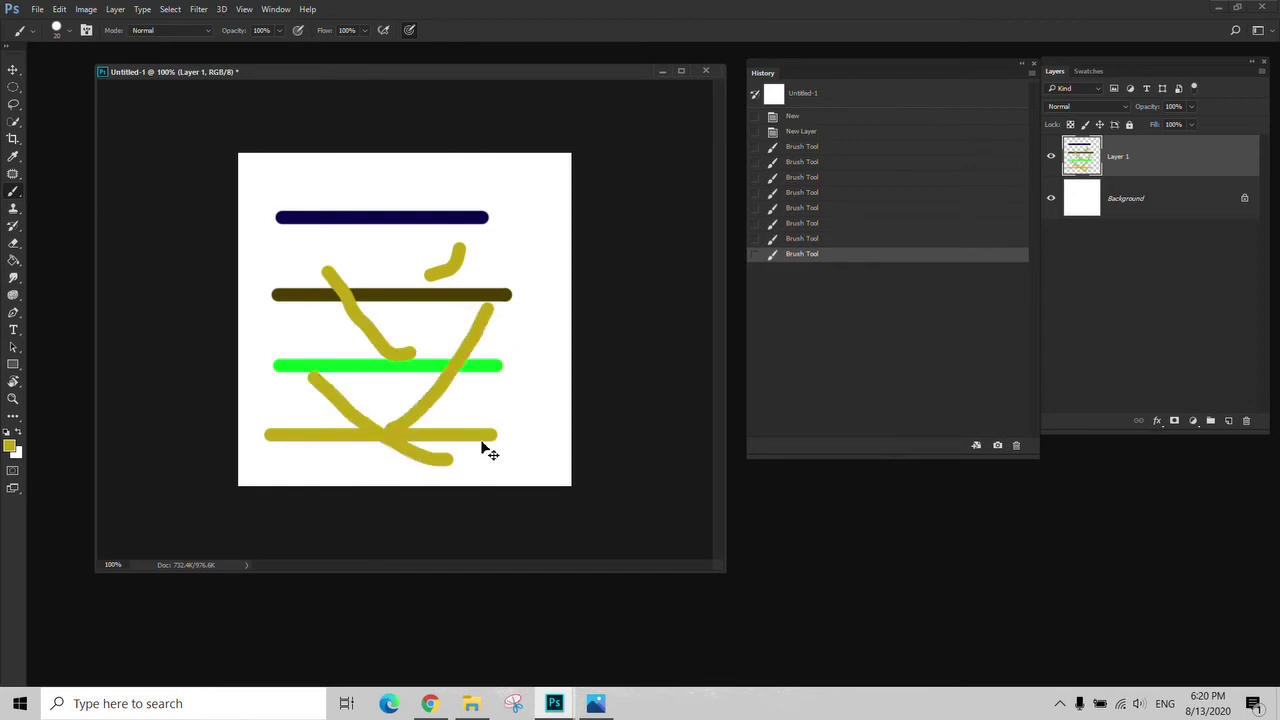
Undo the freehand strokes and the long mustard line, back to the green line's state
key("ctrl+z")
key("ctrl+z")
key("ctrl+z")
key("ctrl+z")
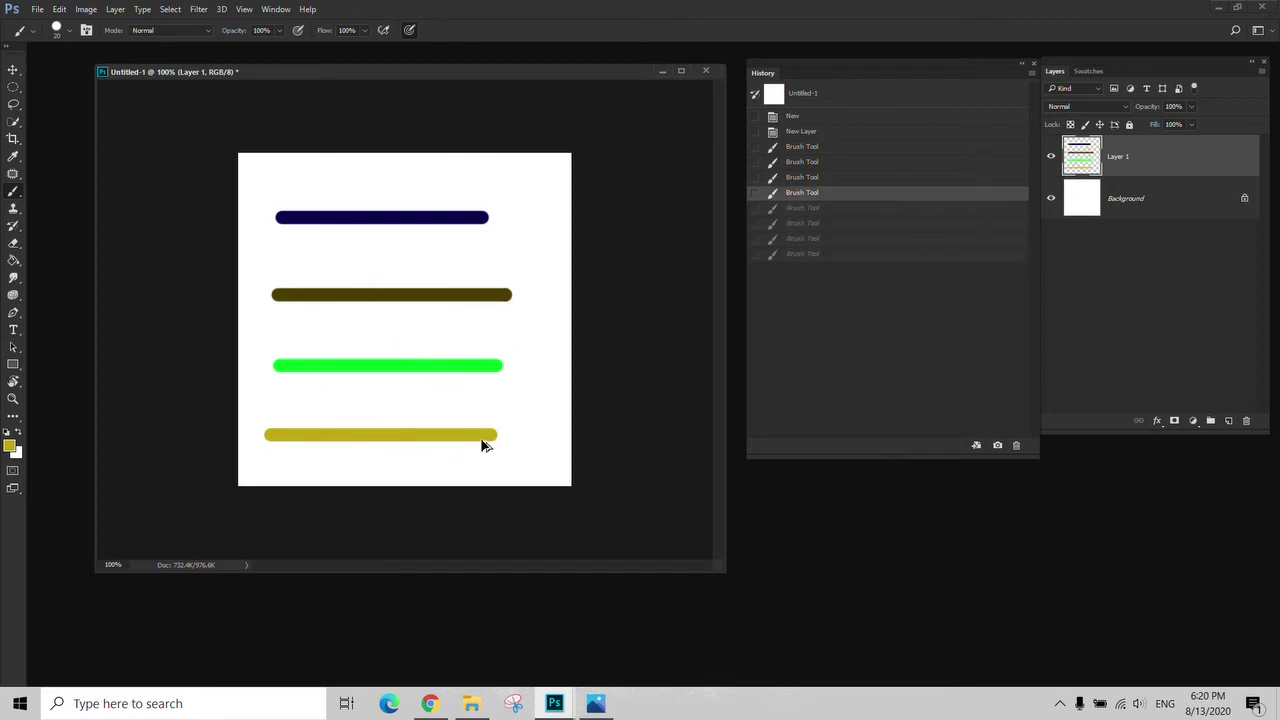
key("ctrl+z")
key("ctrl+z")
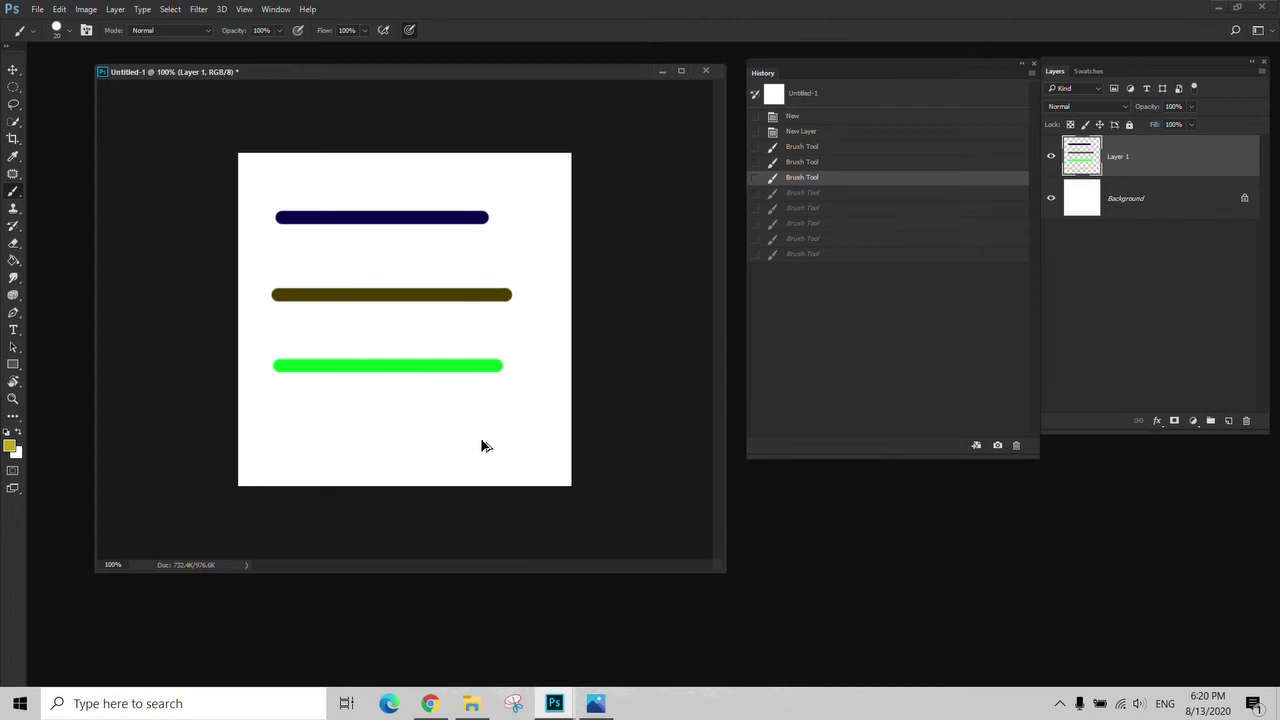
Redo all the undone strokes up to the last freehand mustard stroke
key("ctrl+shift+z")
key("ctrl+shift+z")
key("ctrl+shift+z")
key("ctrl+shift+z")
key("ctrl+shift+z")
key("ctrl+shift+z")
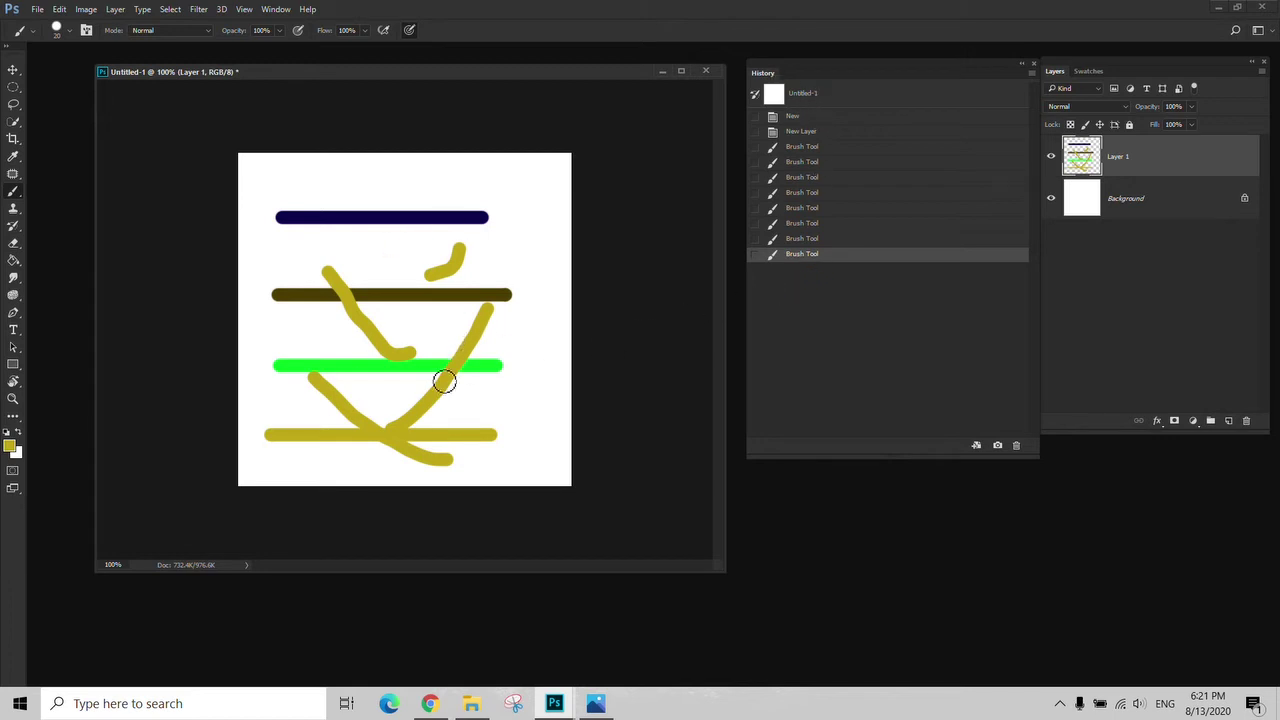
left_click(59, 9)
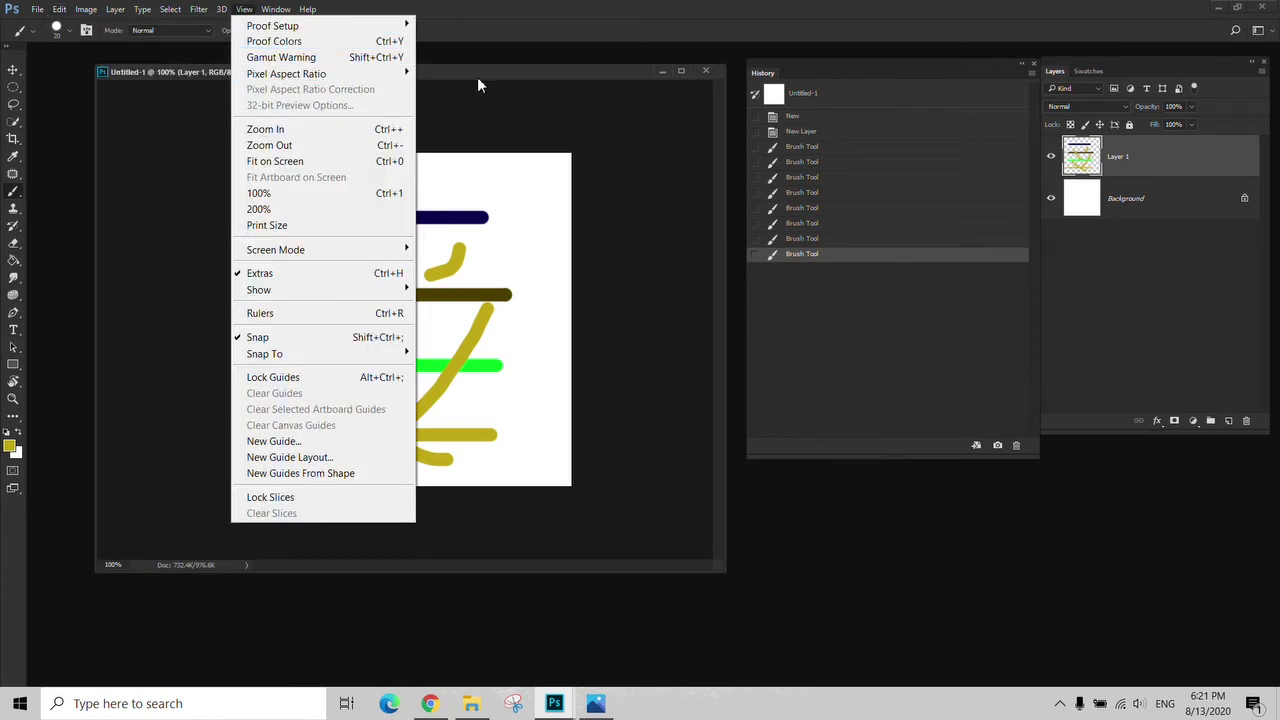
left_click(480, 76)
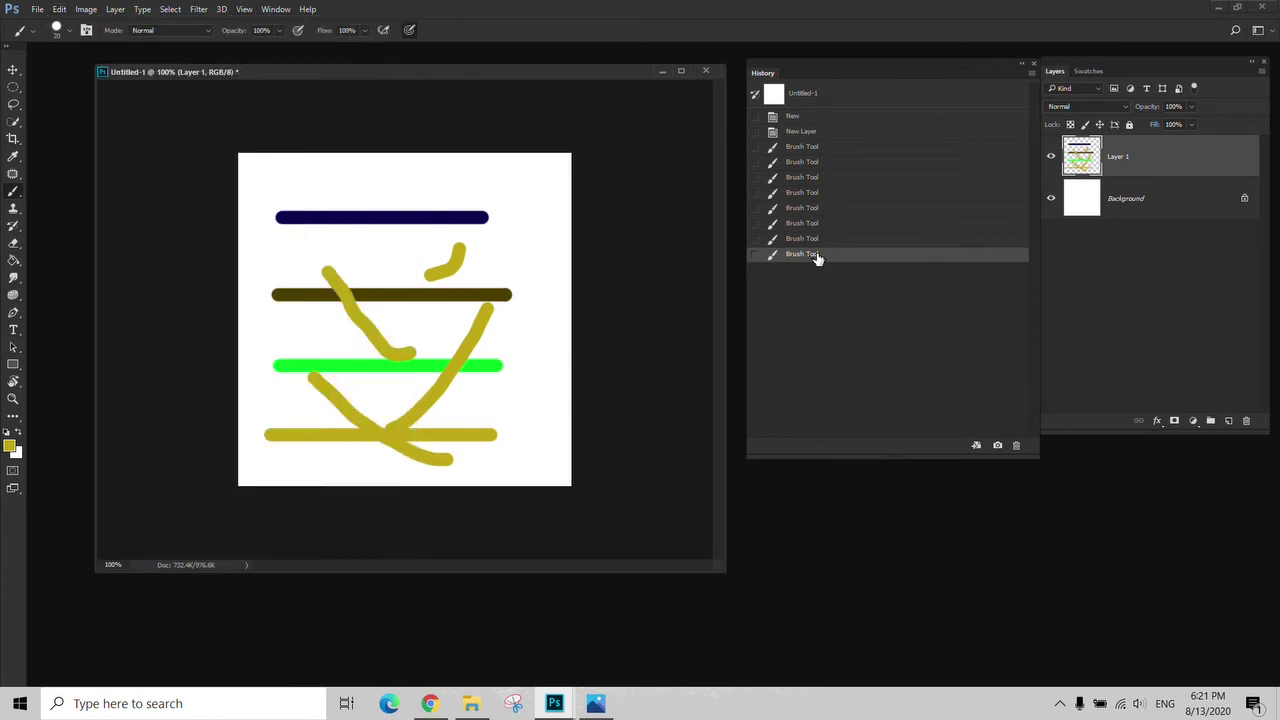
Undo repeatedly back to the navy line's state, then return to the latest brush stroke in the history
key("ctrl+z")
key("ctrl+z")
key("ctrl+z")
key("ctrl+z")
key("ctrl+z")
key("ctrl+z")
key("ctrl+z")
key("ctrl+z")
key("ctrl+z")
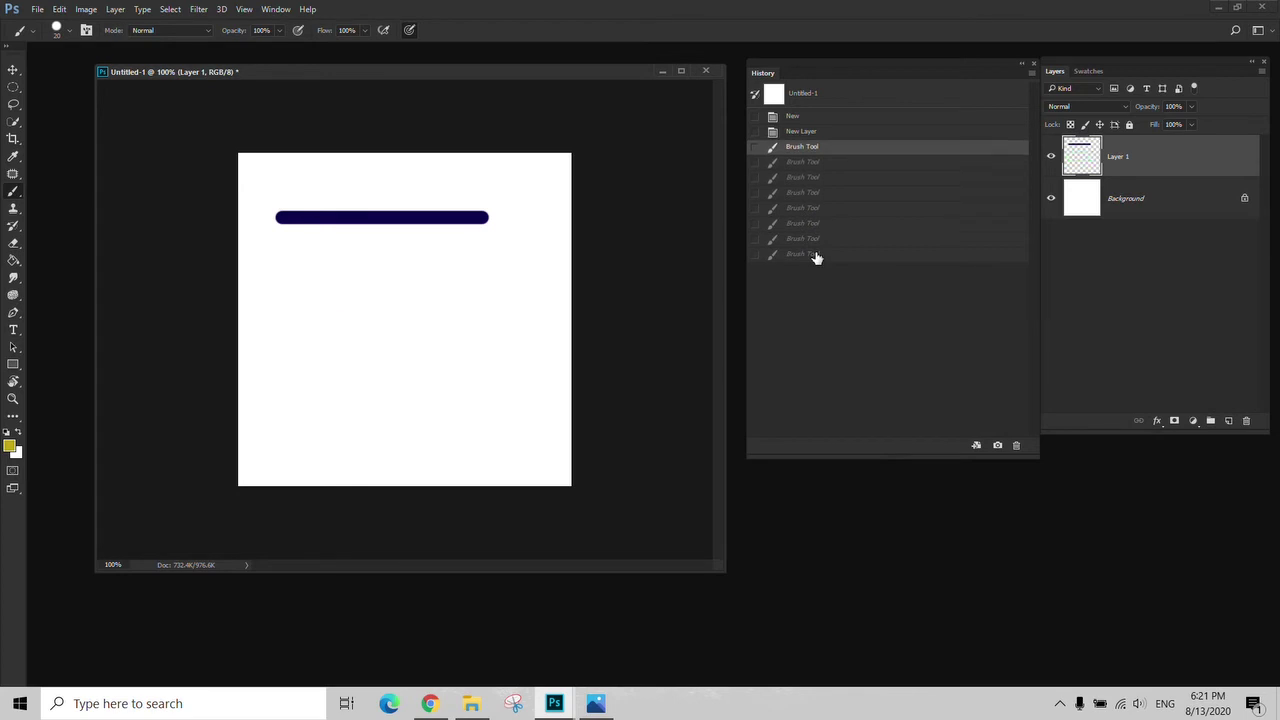
left_click(809, 255)
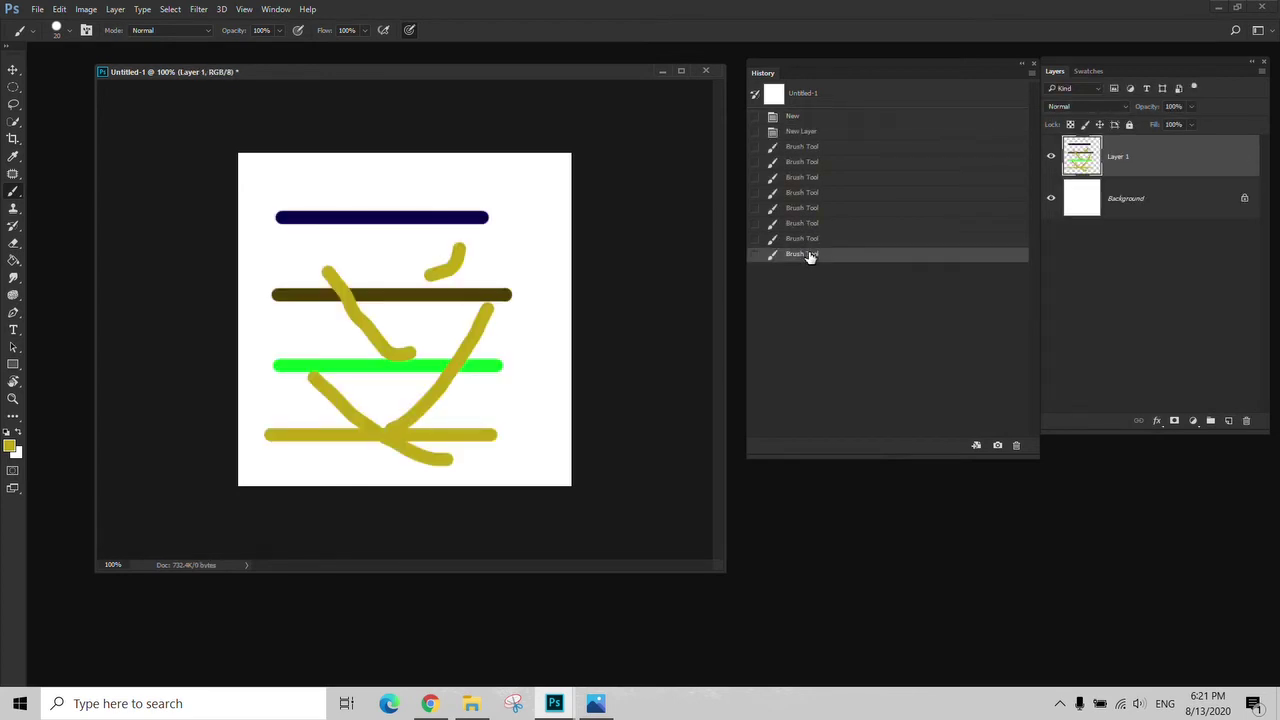
Brush two short mustard strokes in the canvas's upper left, and a vertical blue stroke beside the horizontal lines' right ends
left_click_drag(393, 172, 303, 205)
left_click_drag(289, 262, 304, 298)
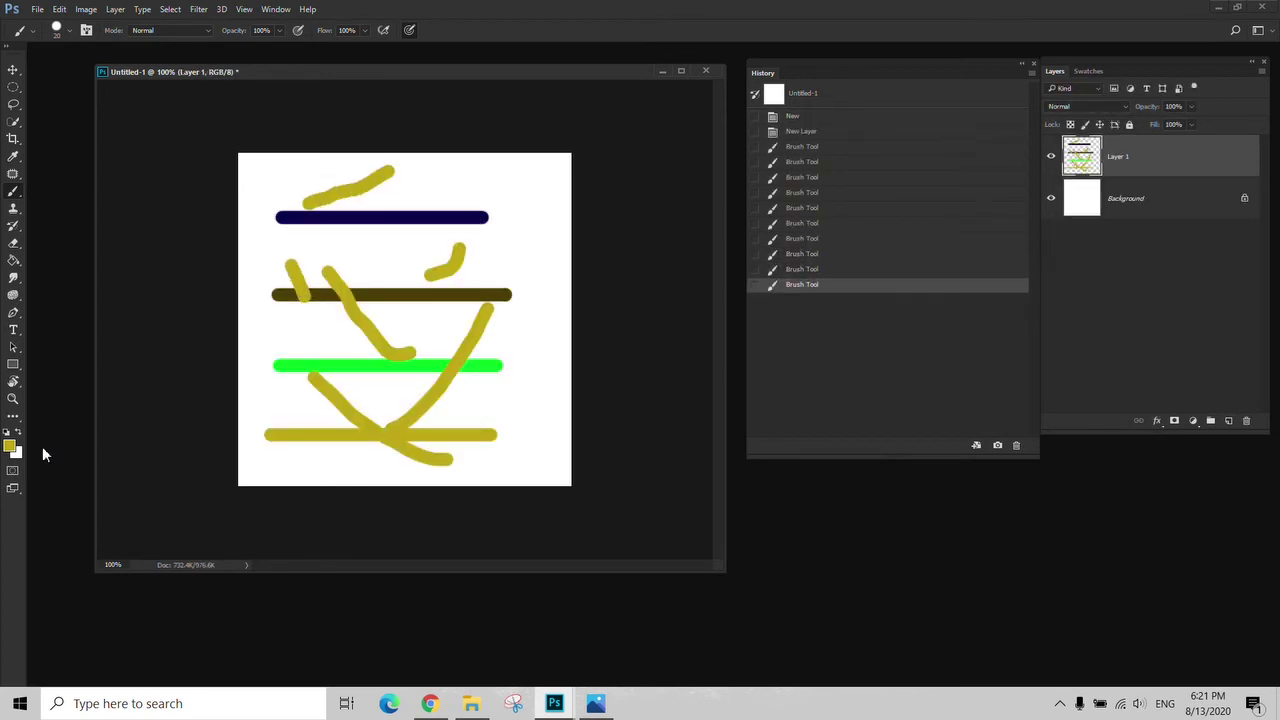
left_click(10, 446)
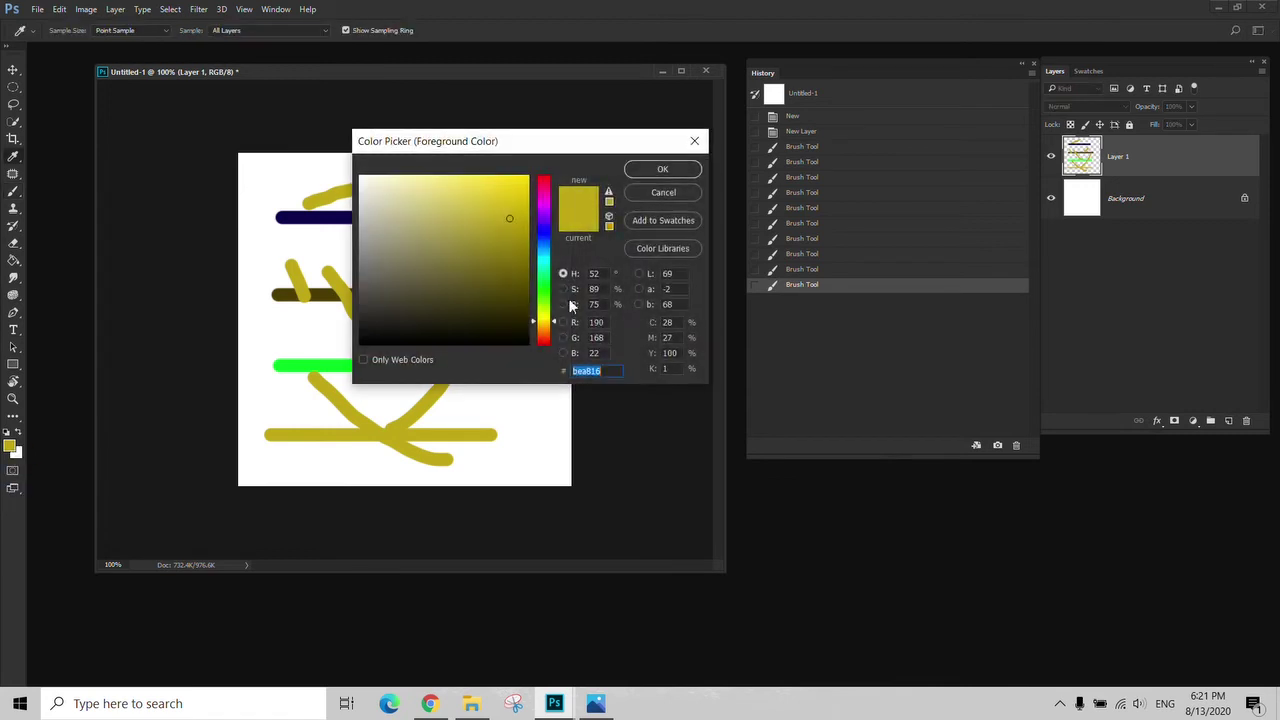
left_click(543, 228)
left_click(662, 169)
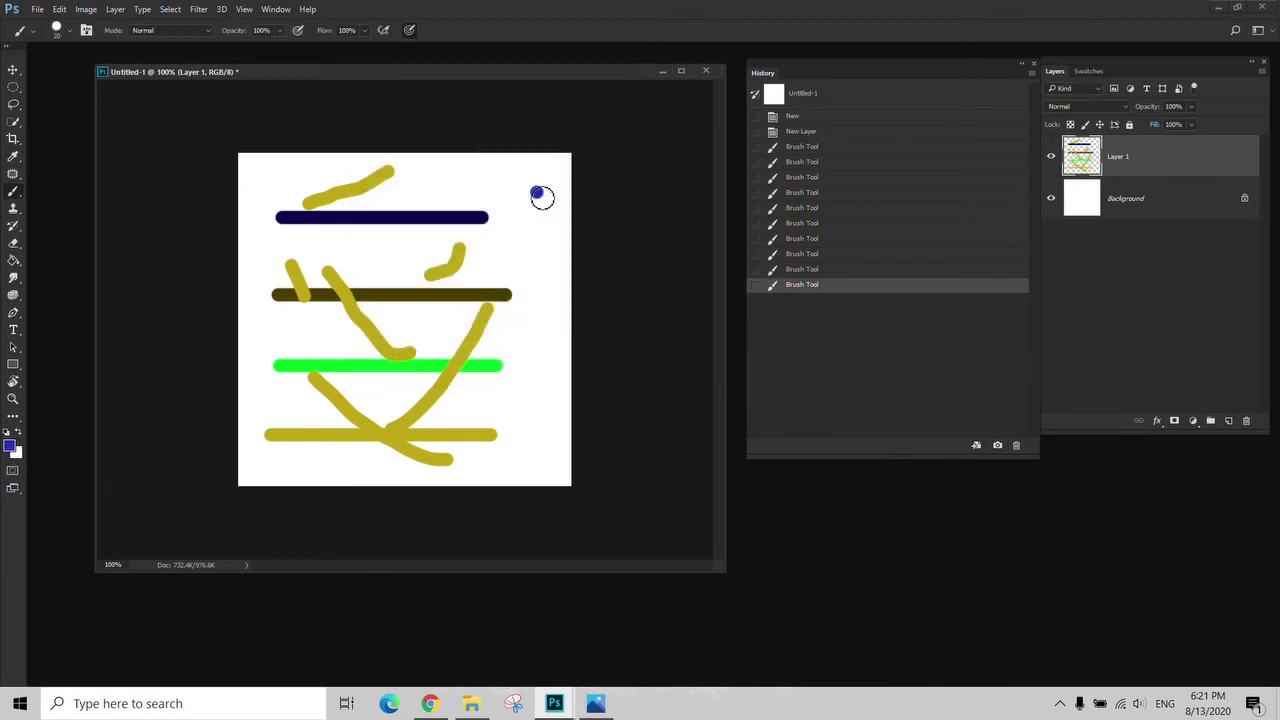
left_click_drag(537, 192, 531, 382)
Add a new layer, brush a looping blue scribble on it, and erase the scribble's middle part
left_click(1228, 420)
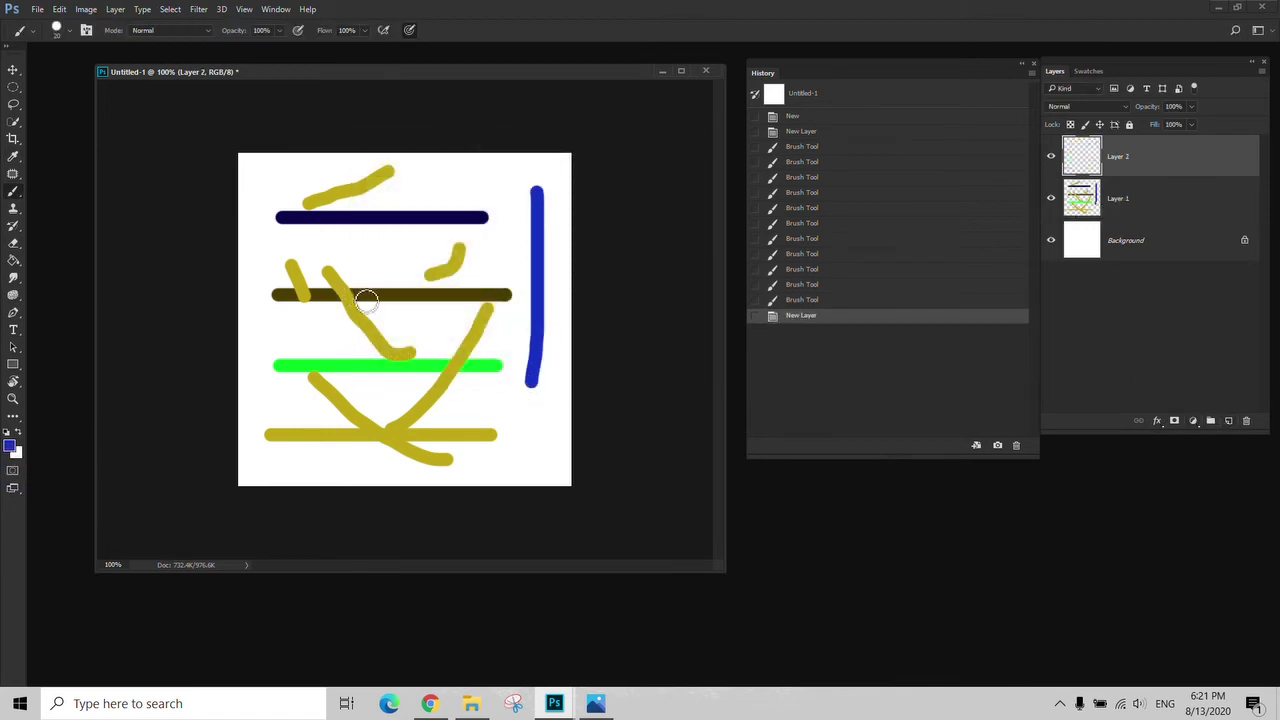
mouse_move(329, 220)
left_mouse_down()
mouse_move(379, 271)
mouse_move(279, 530)
mouse_move(432, 455)
left_mouse_up()
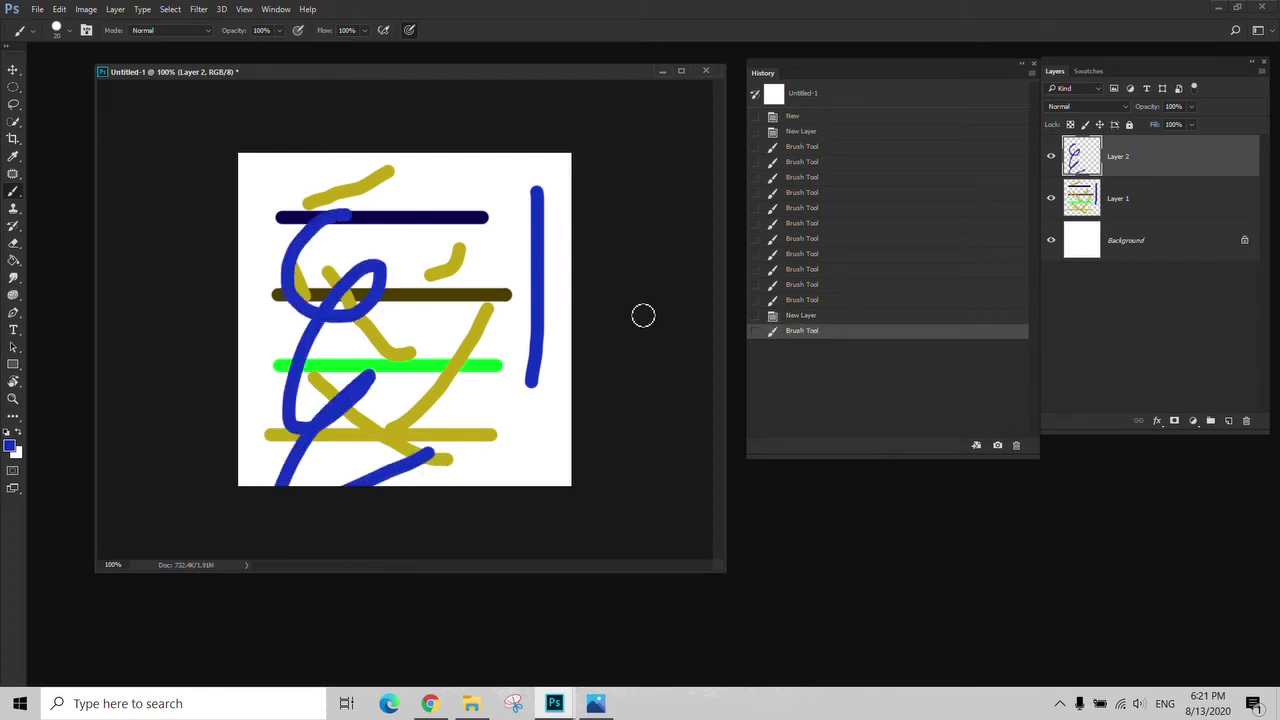
key("e")
left_click_drag(372, 266, 356, 388)
left_click_drag(330, 300, 300, 418)
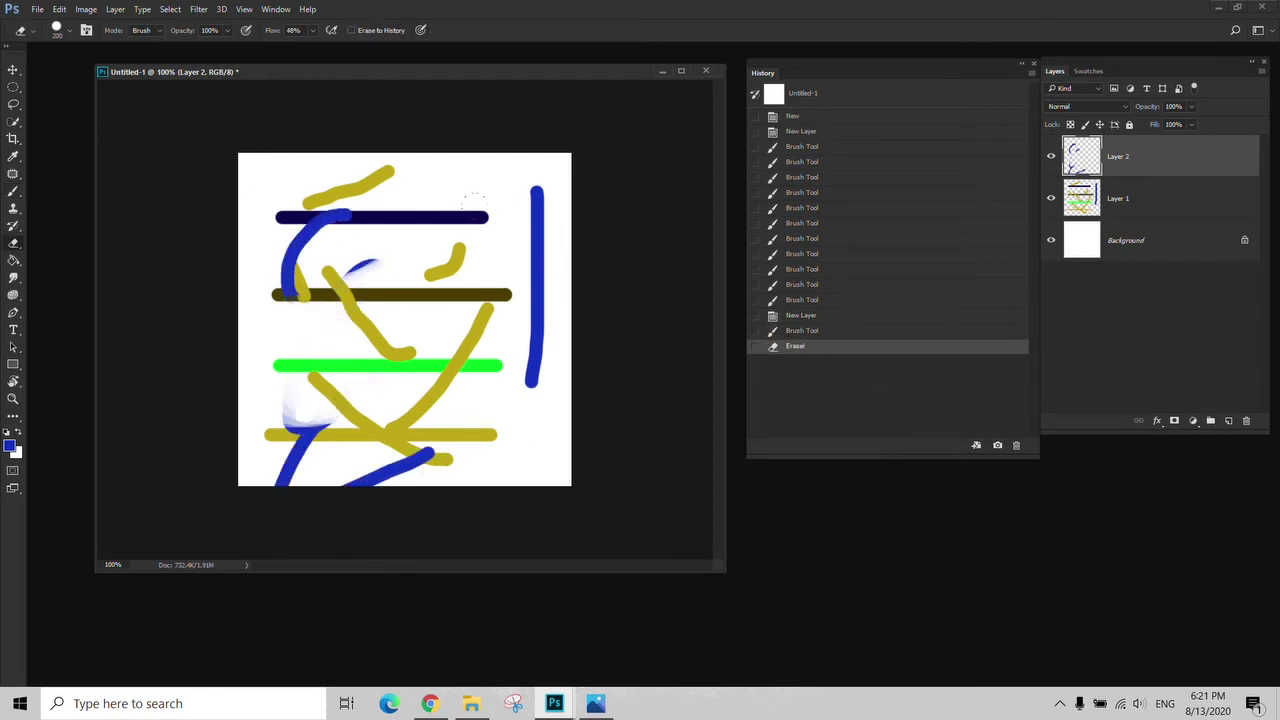
Add another new layer, brush a red diagonal stroke on it, and move the stroke down beside the vertical blue line
left_click(1228, 421)
key("b")
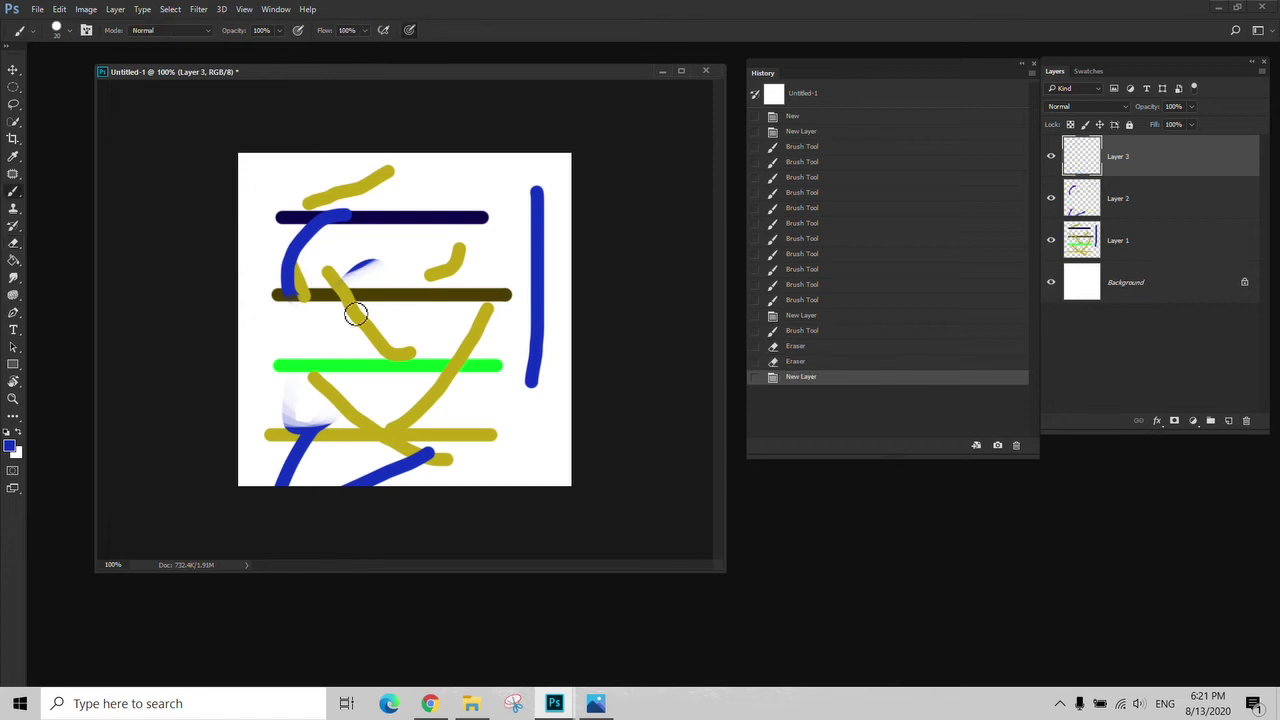
left_click(9, 446)
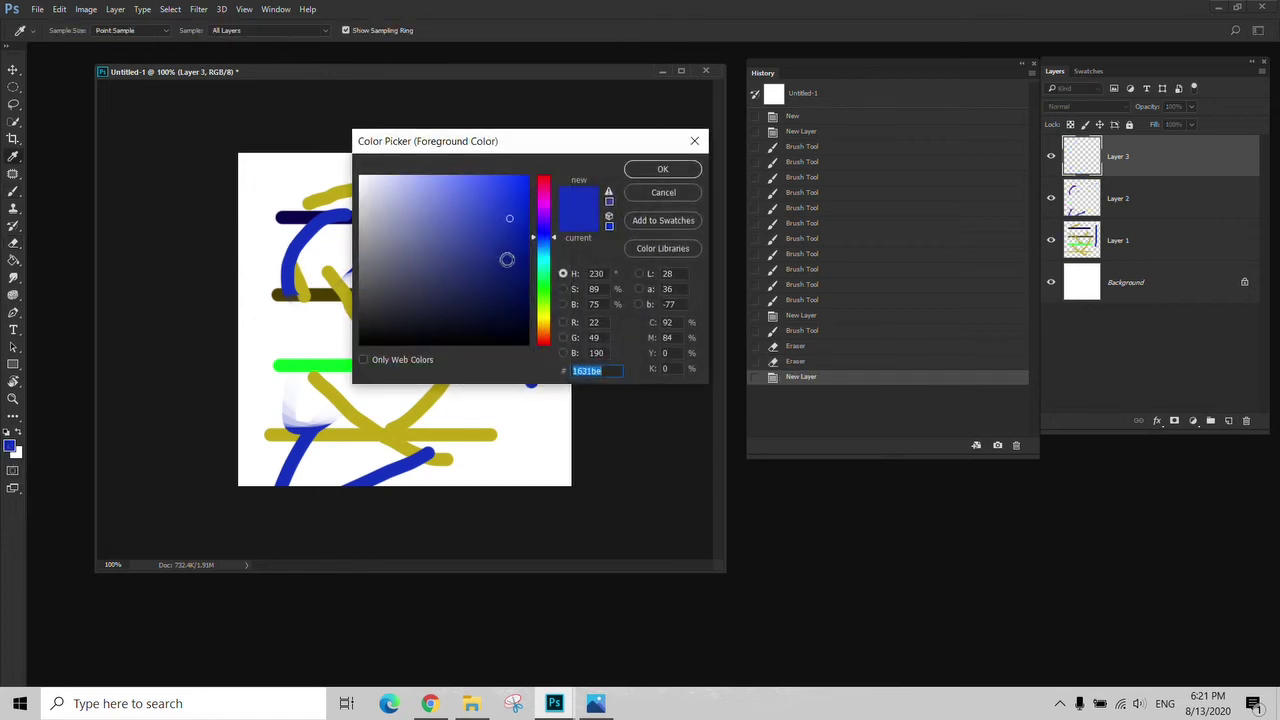
mouse_move(543, 235)
left_mouse_down()
mouse_move(543, 180)
mouse_move(523, 165)
mouse_move(430, 231)
mouse_move(500, 392)
mouse_move(483, 419)
left_mouse_up()
left_click(663, 169)
key("v")
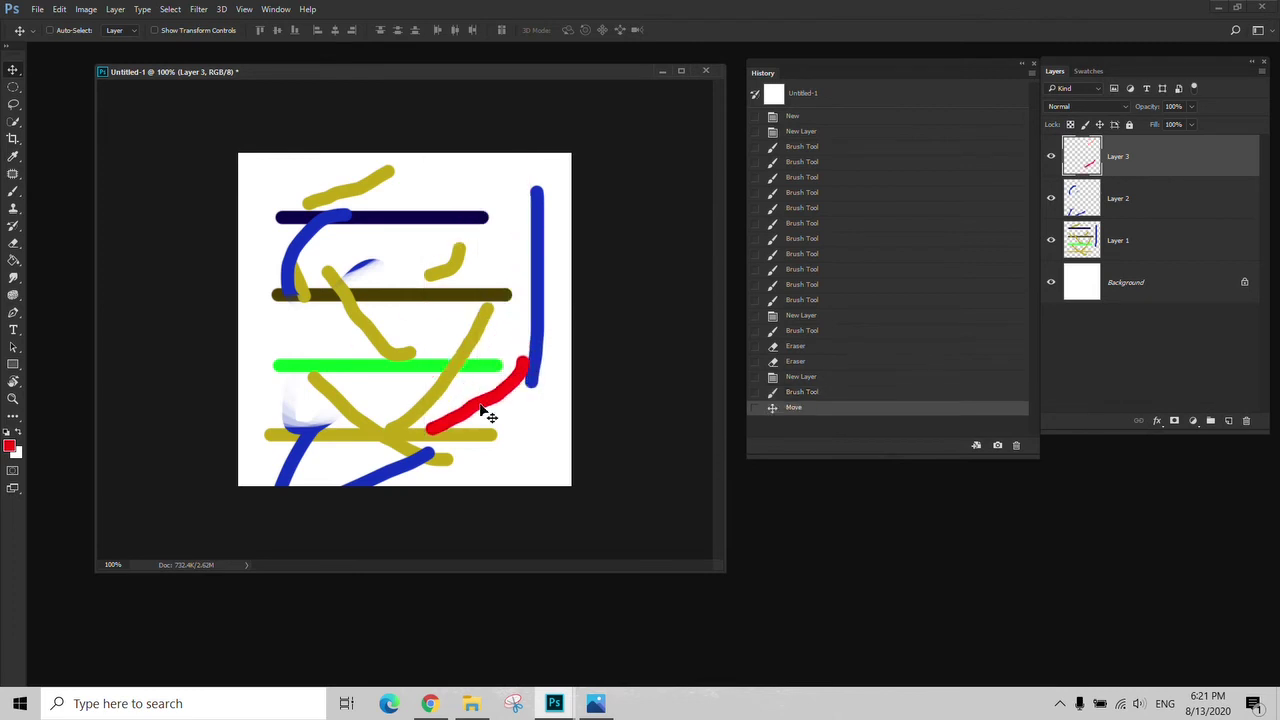
Go back through the history states to the second Eraser state, and return to the Move state
left_click(815, 399)
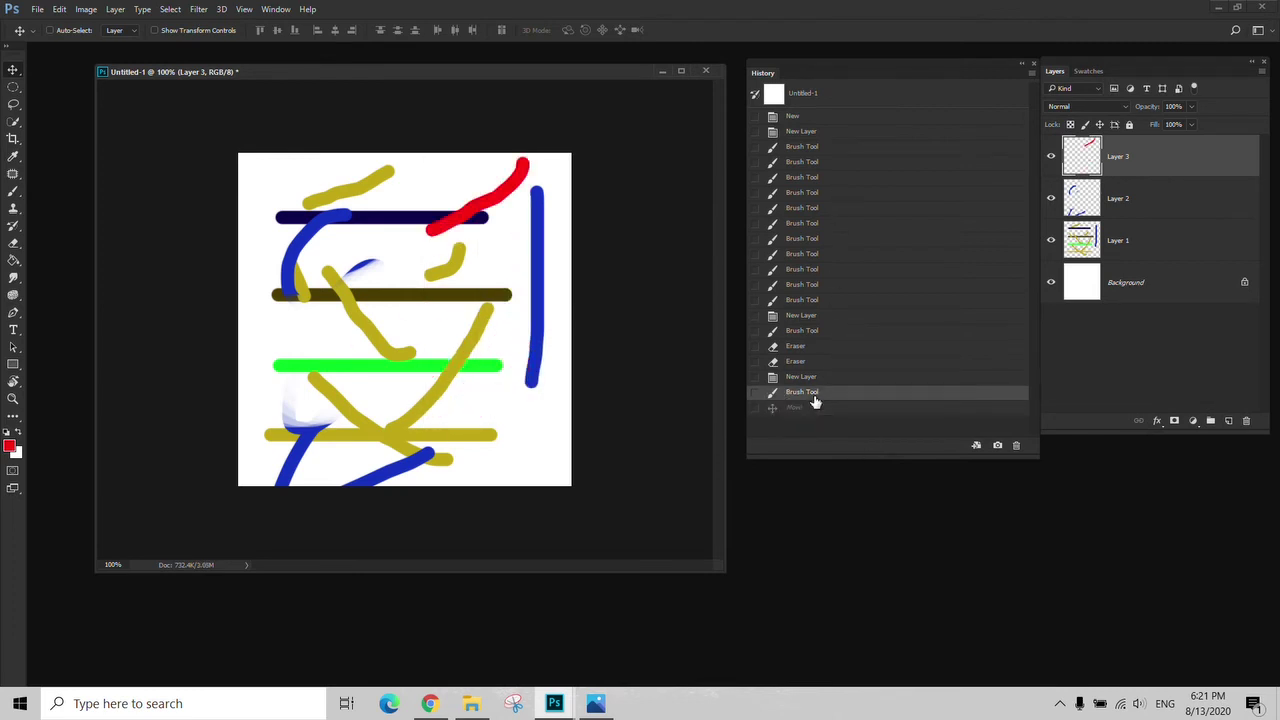
left_click(810, 378)
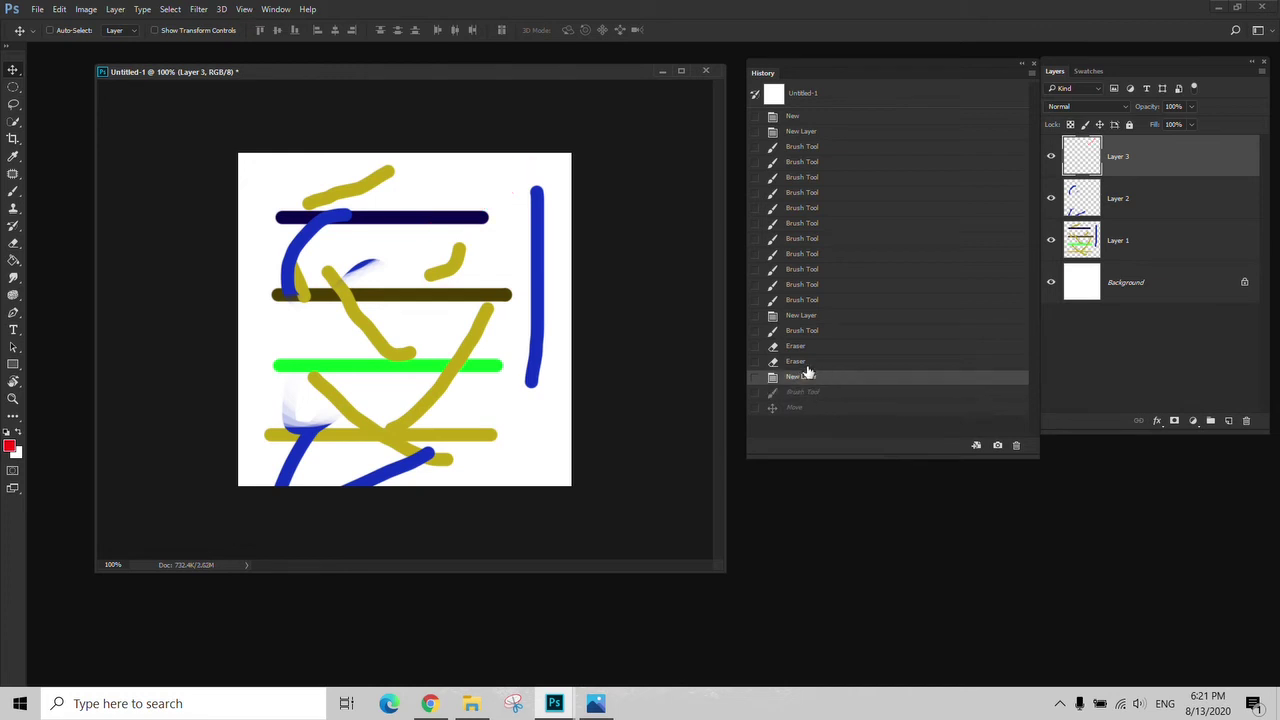
left_click(808, 362)
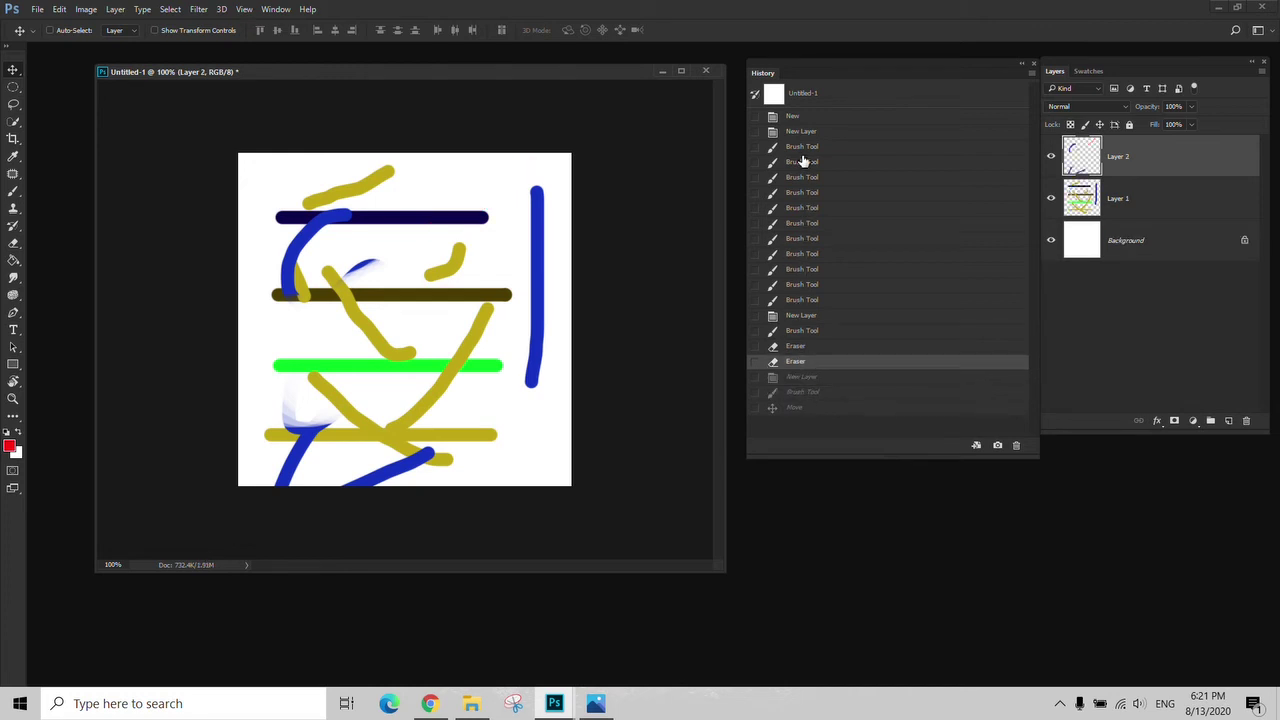
left_click(798, 408)
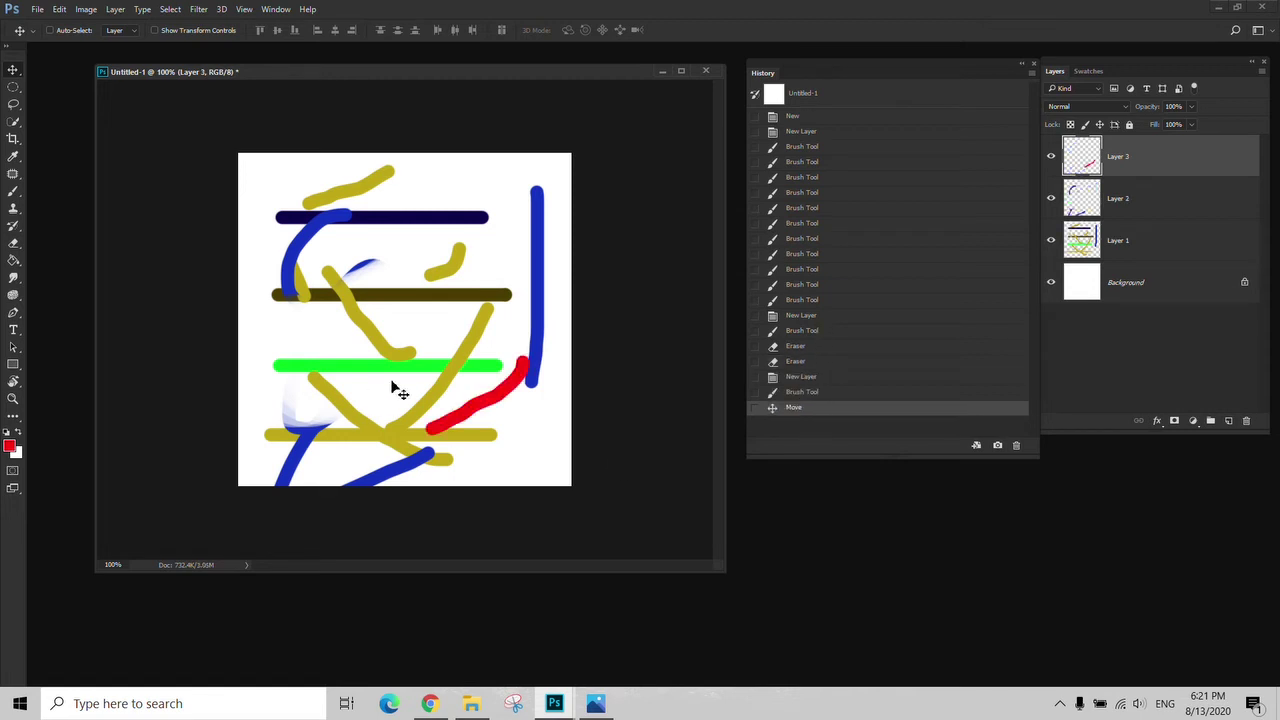
Revert the document to the history state that holds only the four horizontal lines
left_click(808, 241)
left_click(808, 209)
left_click(803, 194)
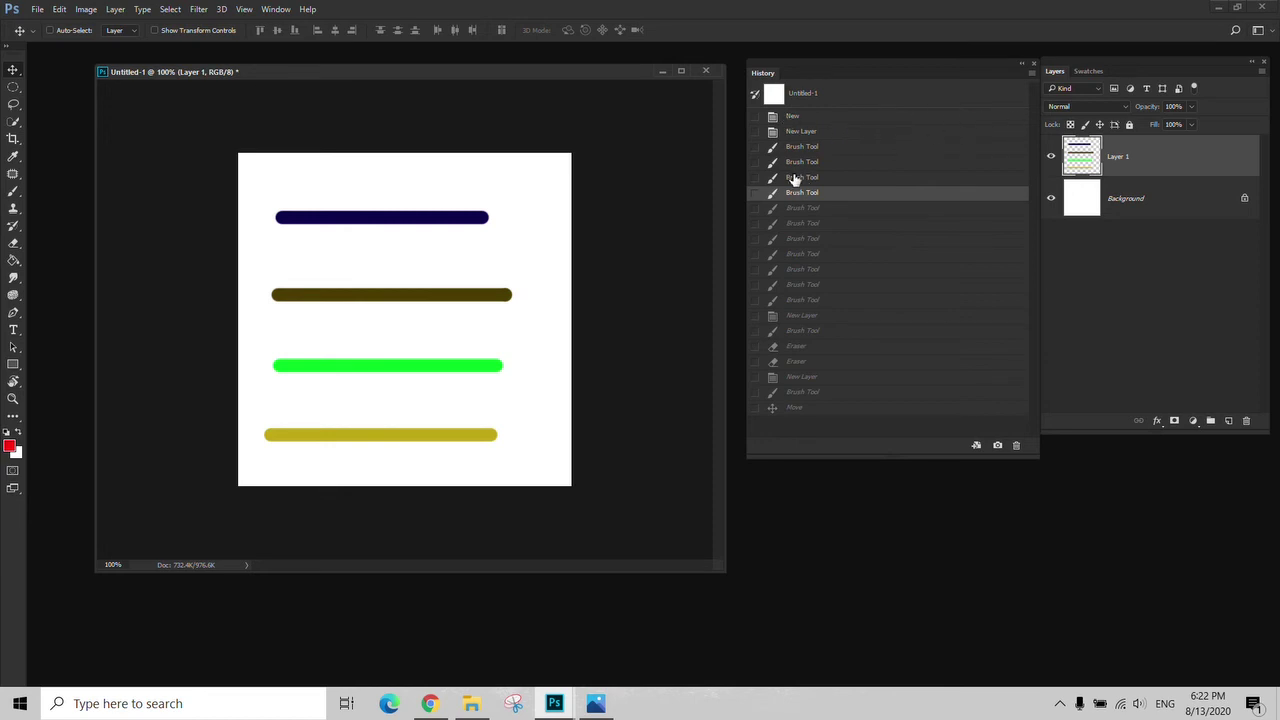
Open the Performance preferences, try a lower number of History States, and set it back to 500
left_click(60, 12)
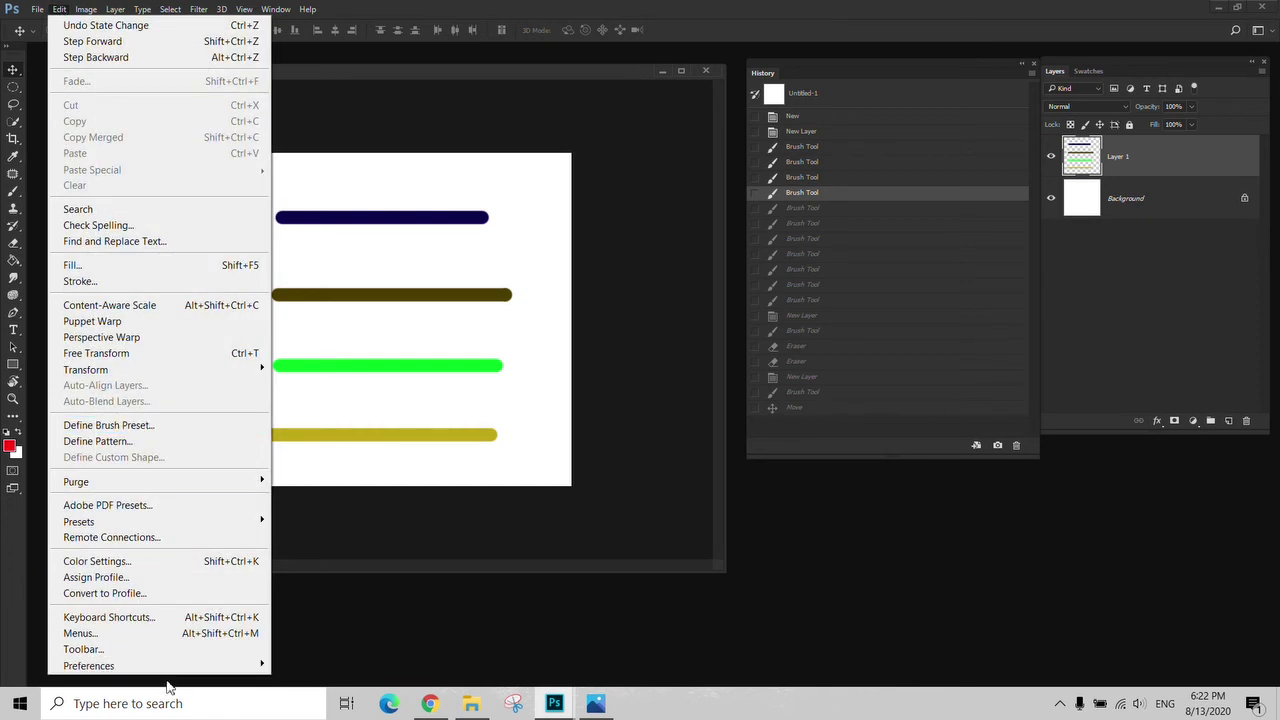
mouse_move(190, 667)
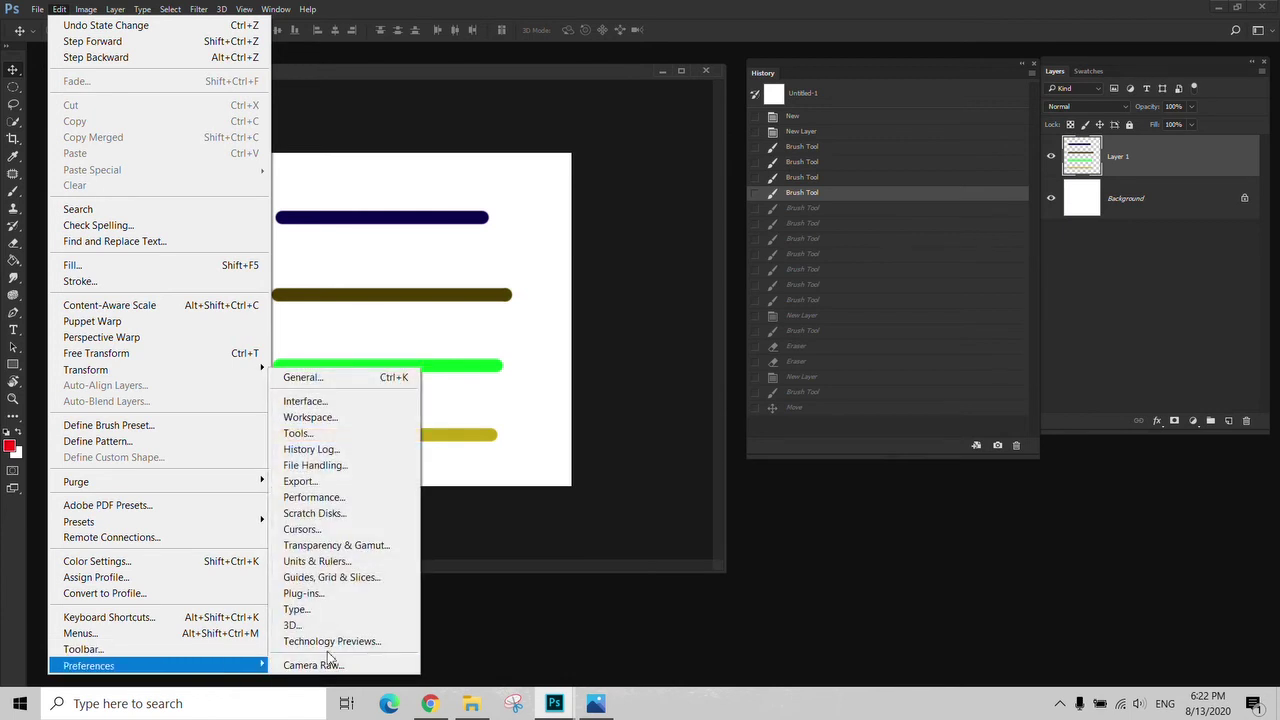
left_click(333, 500)
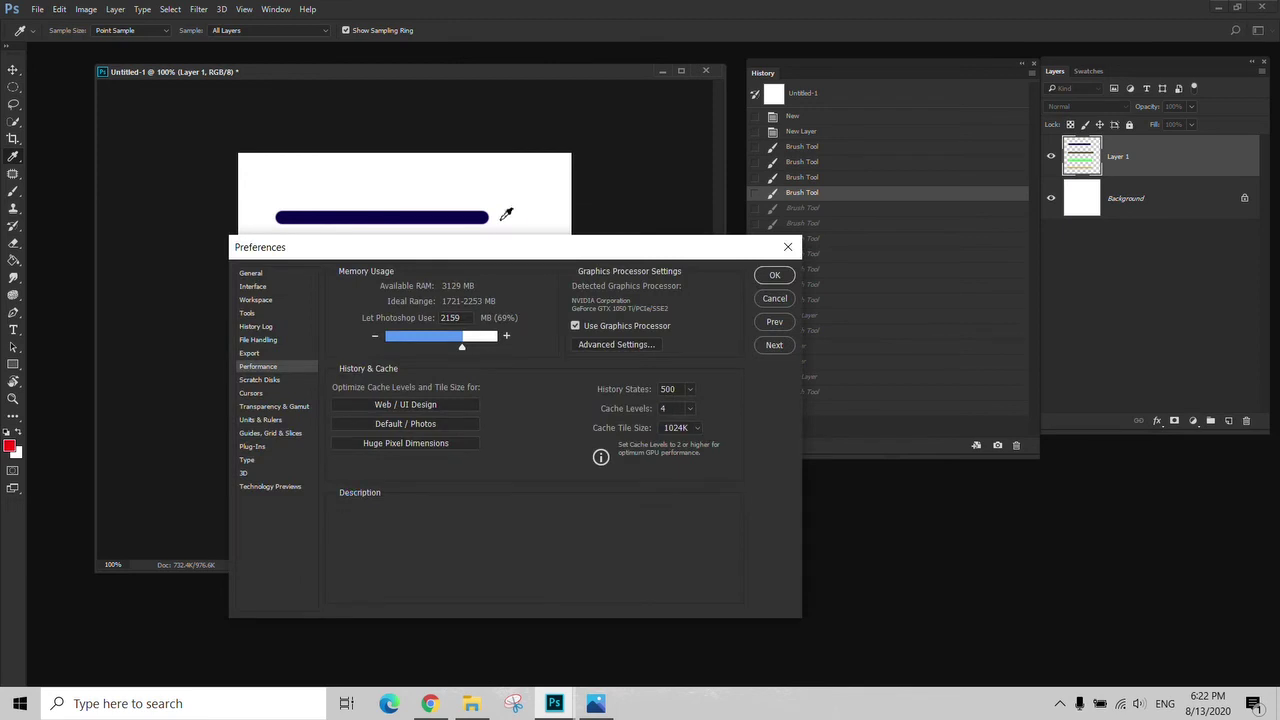
mouse_move(630, 398)
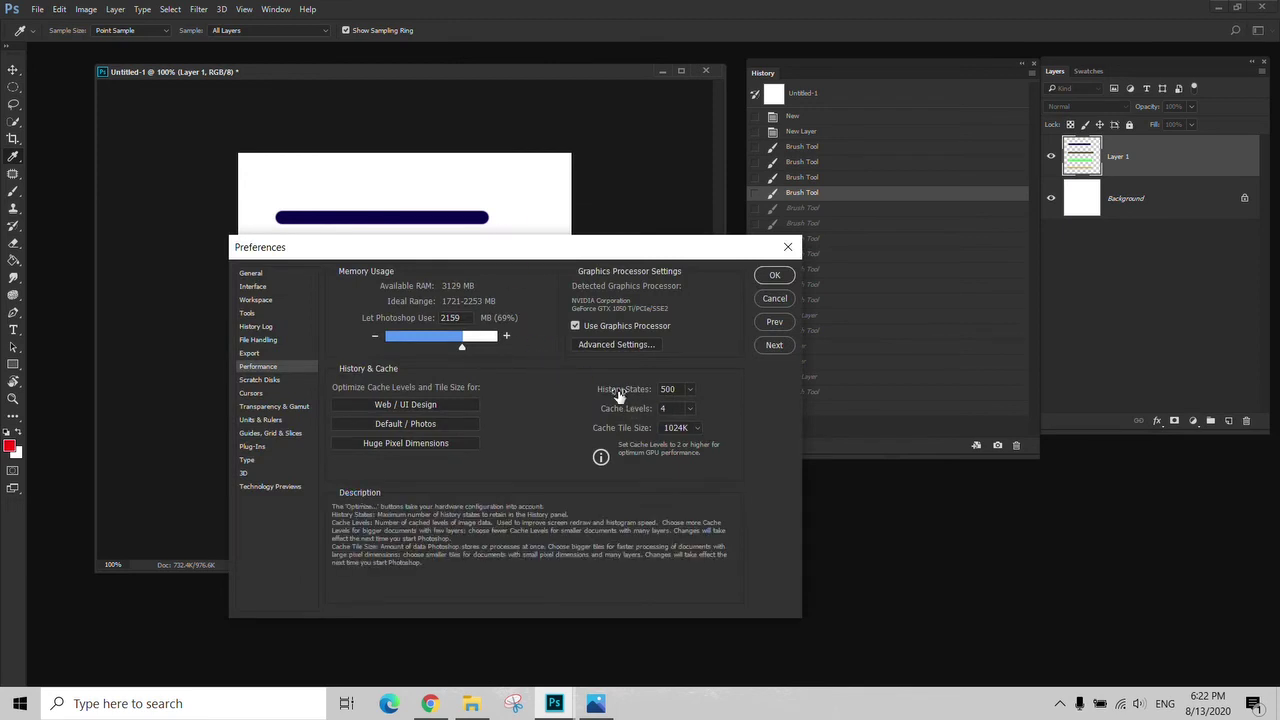
left_click(690, 389)
left_click_drag(689, 405, 649, 406)
double_click(673, 393)
type("500")
Try a higher number of History States, restore 500, and dismiss the preferences without saving
left_click(690, 390)
left_click_drag(704, 413, 705, 411)
left_click(680, 392)
left_click(690, 390)
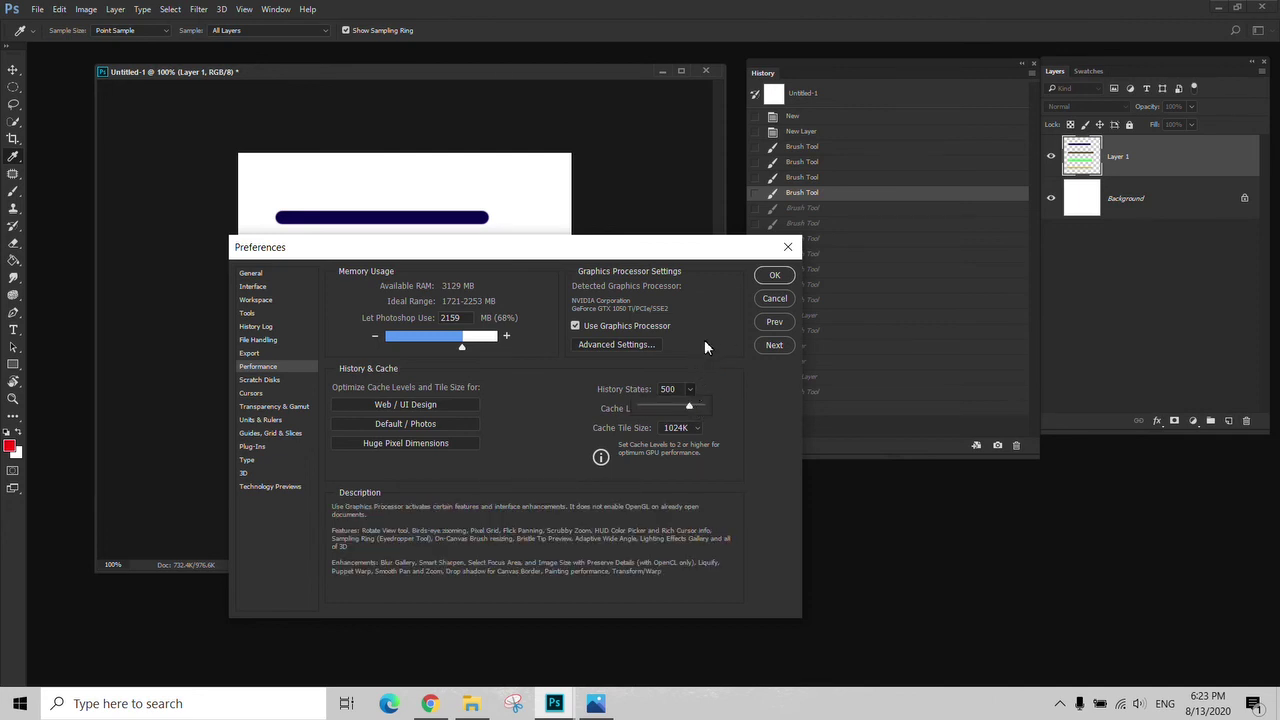
left_click(704, 341)
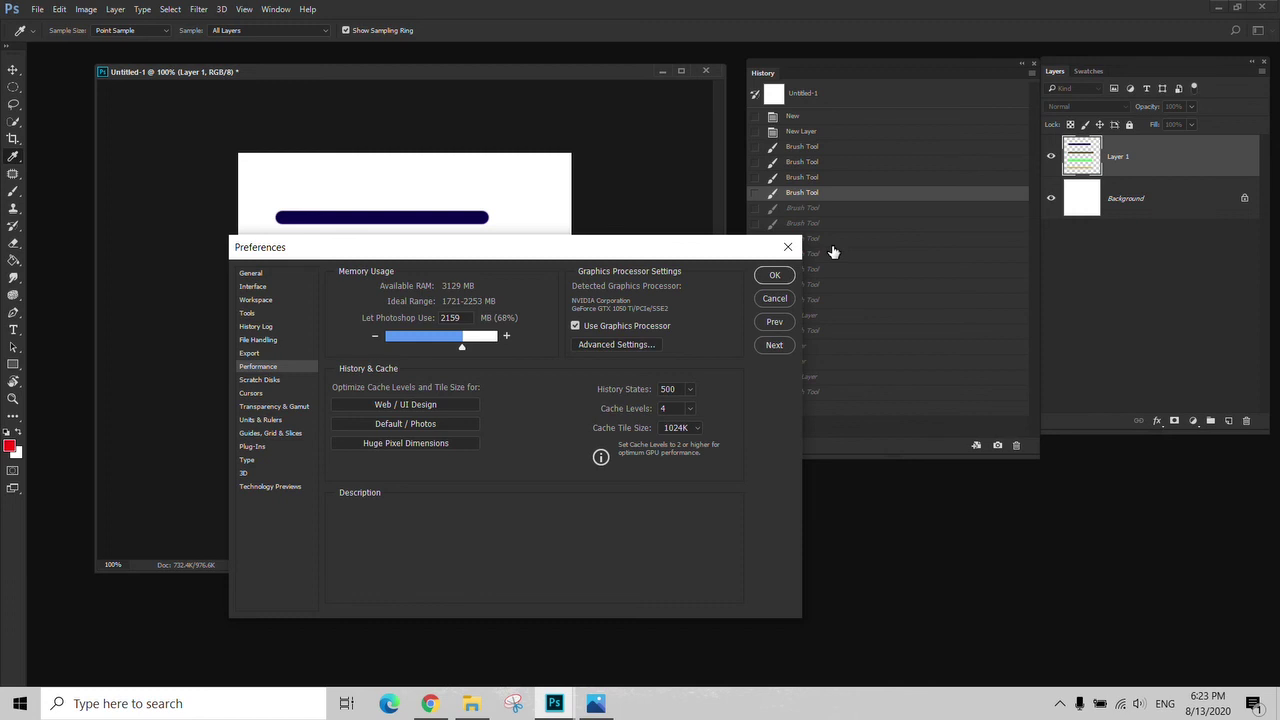
left_click(776, 298)
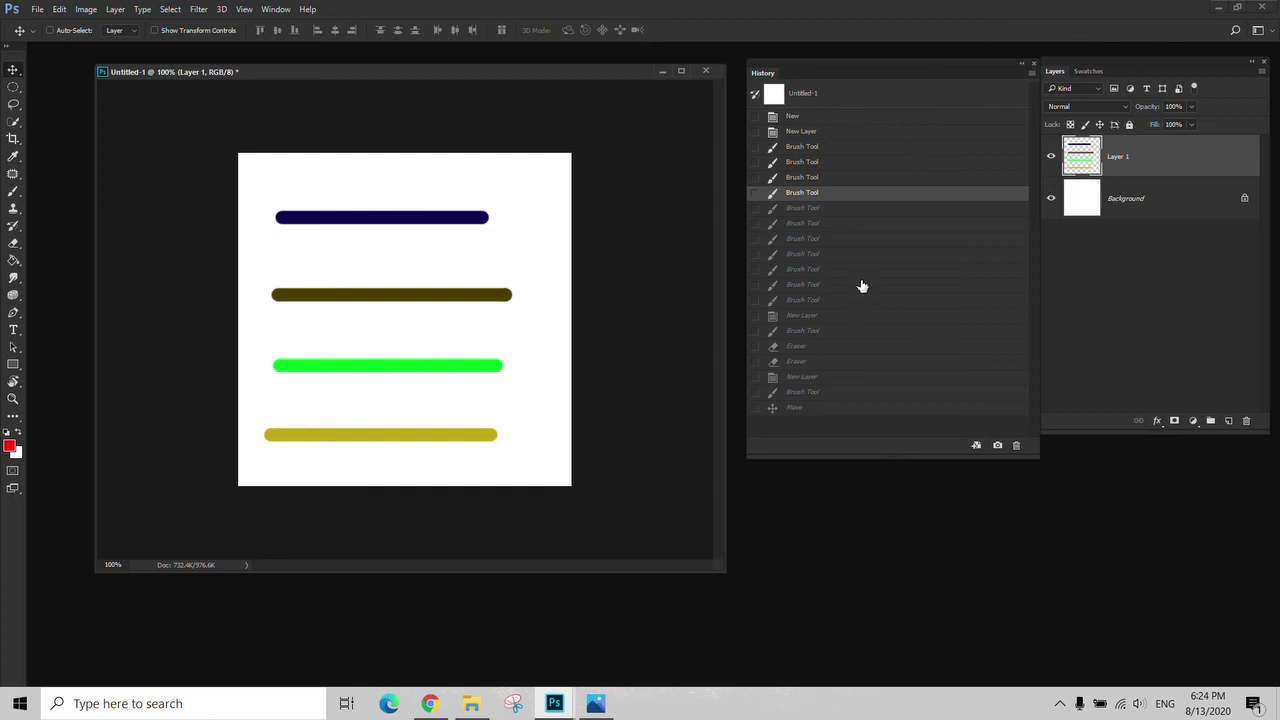
Activate the History Brush tool, and step backward past all the brush strokes to the New Layer state
left_click(13, 232)
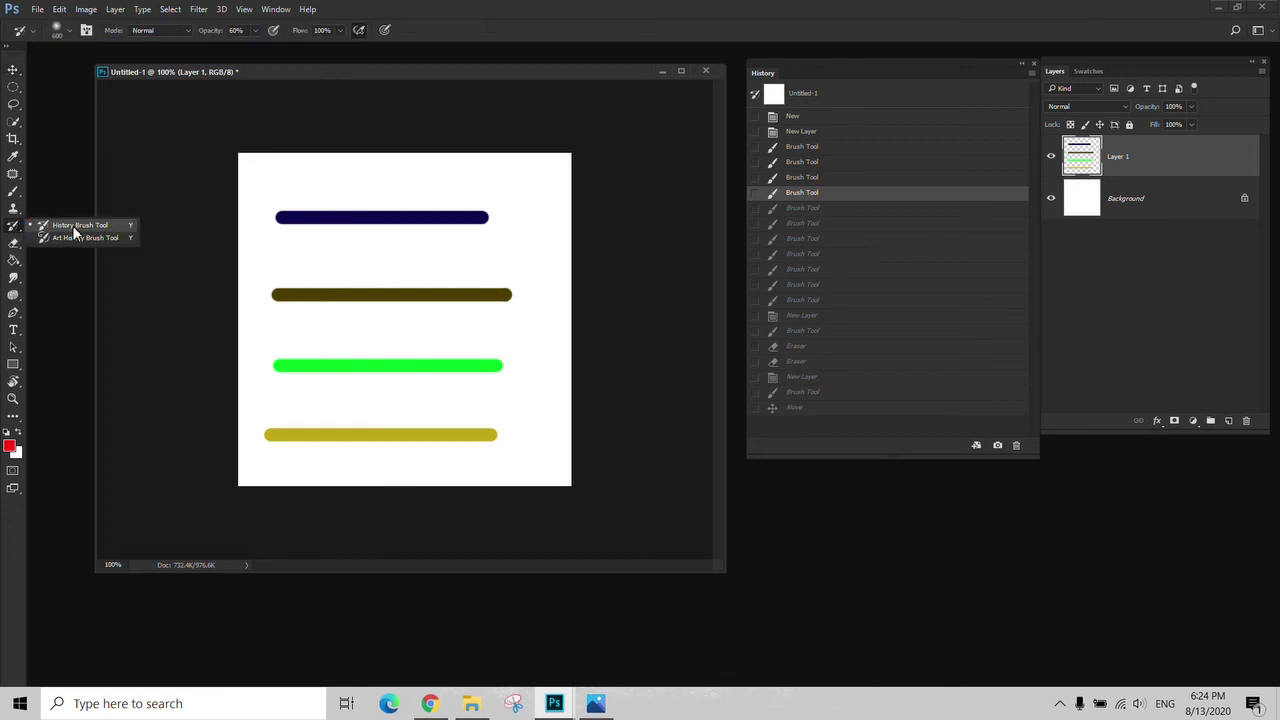
left_click(15, 230)
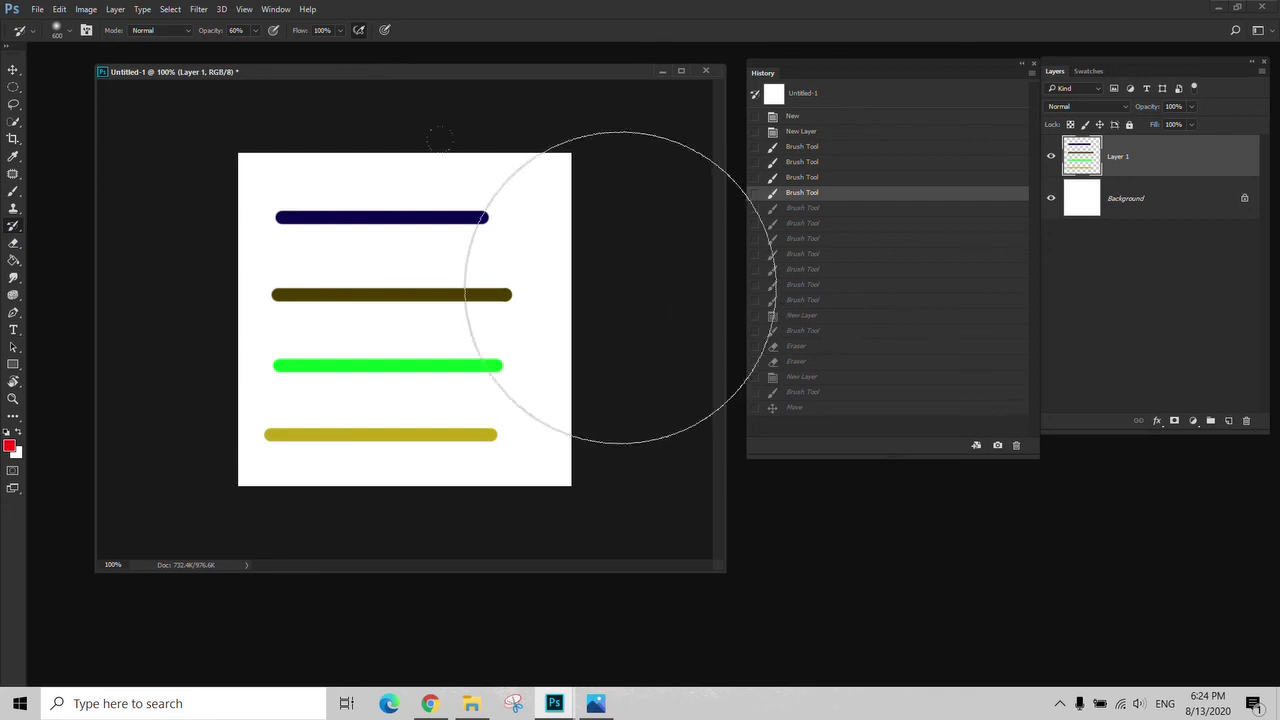
key("ctrl+alt+z")
key("ctrl+alt+z")
key("ctrl+alt+z")
key("ctrl+alt+z")
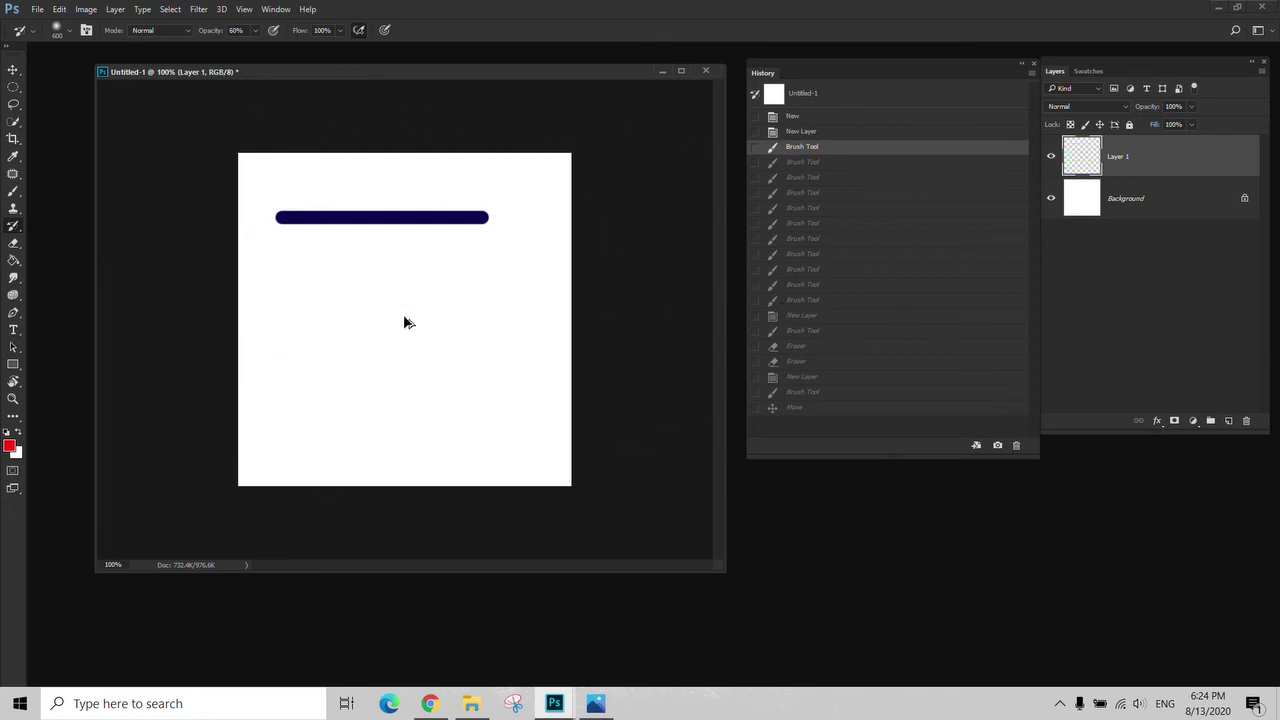
Switch to the Brush tool and try smaller and larger tips, ending at size 20
key("b")
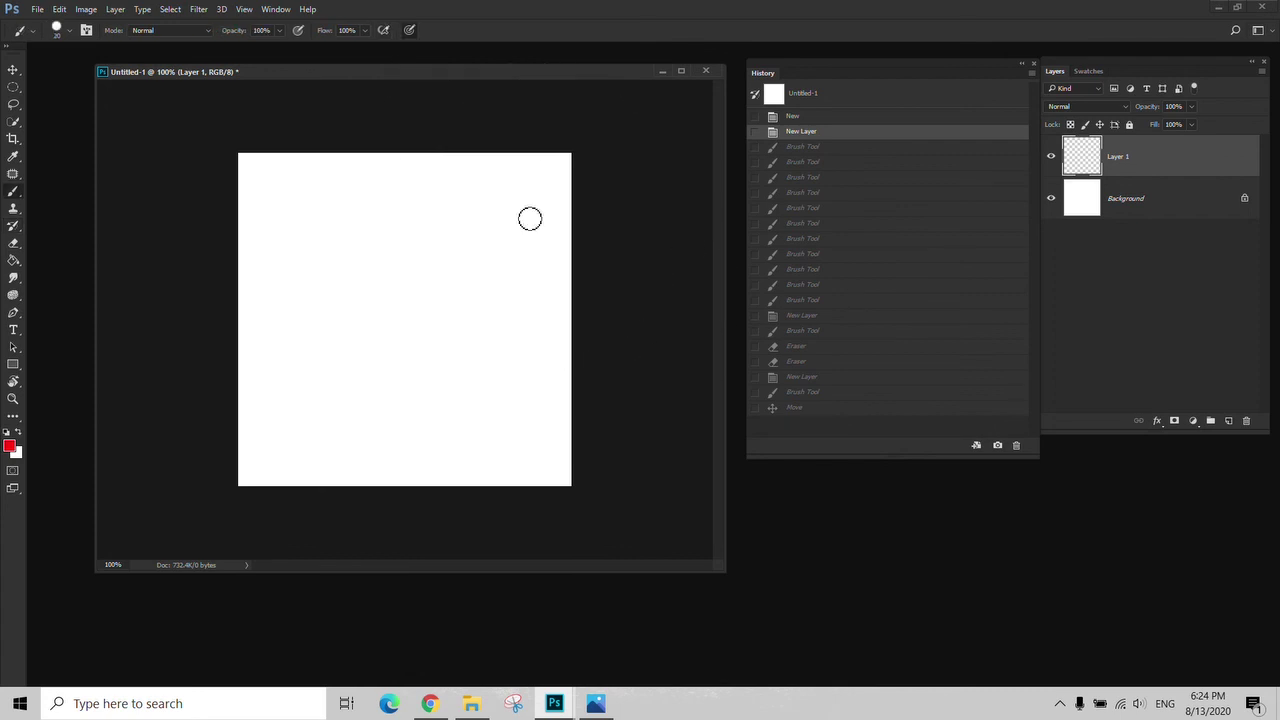
key("bracketleft")
key("bracketright")
key("bracketright")
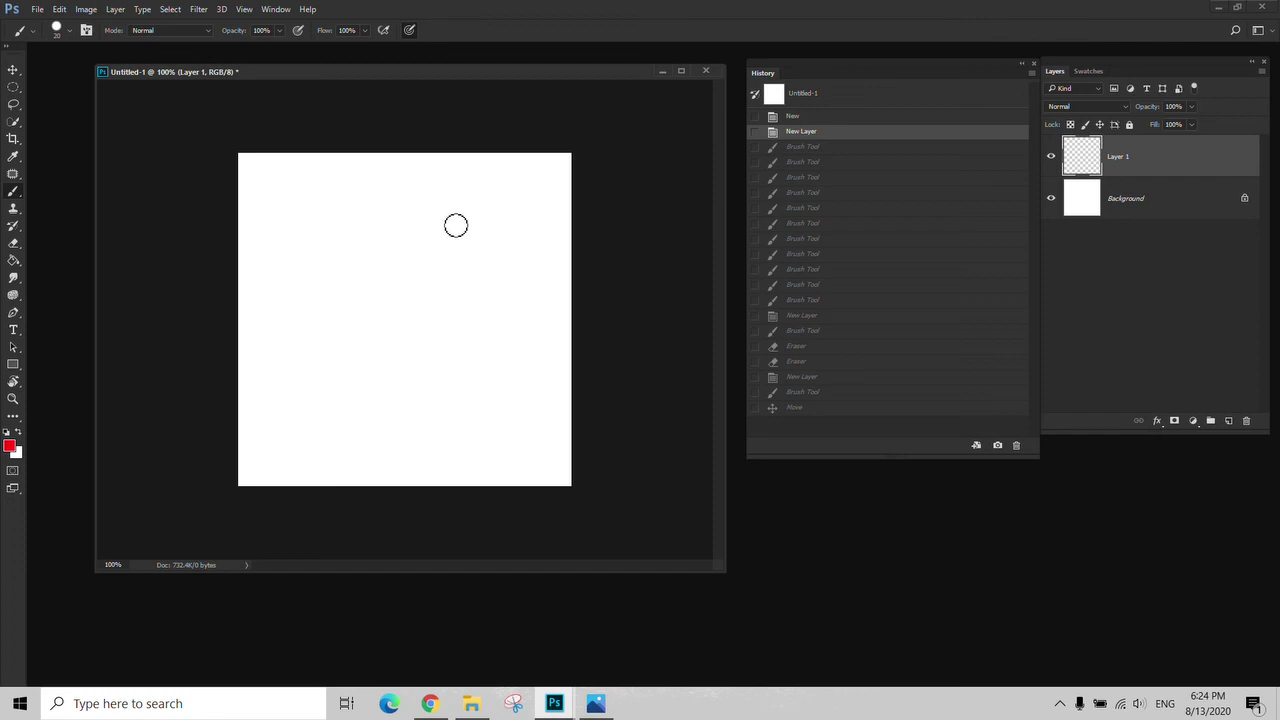
Switch to the Photos app to review the Lesson 2 outline image
left_click(596, 704)
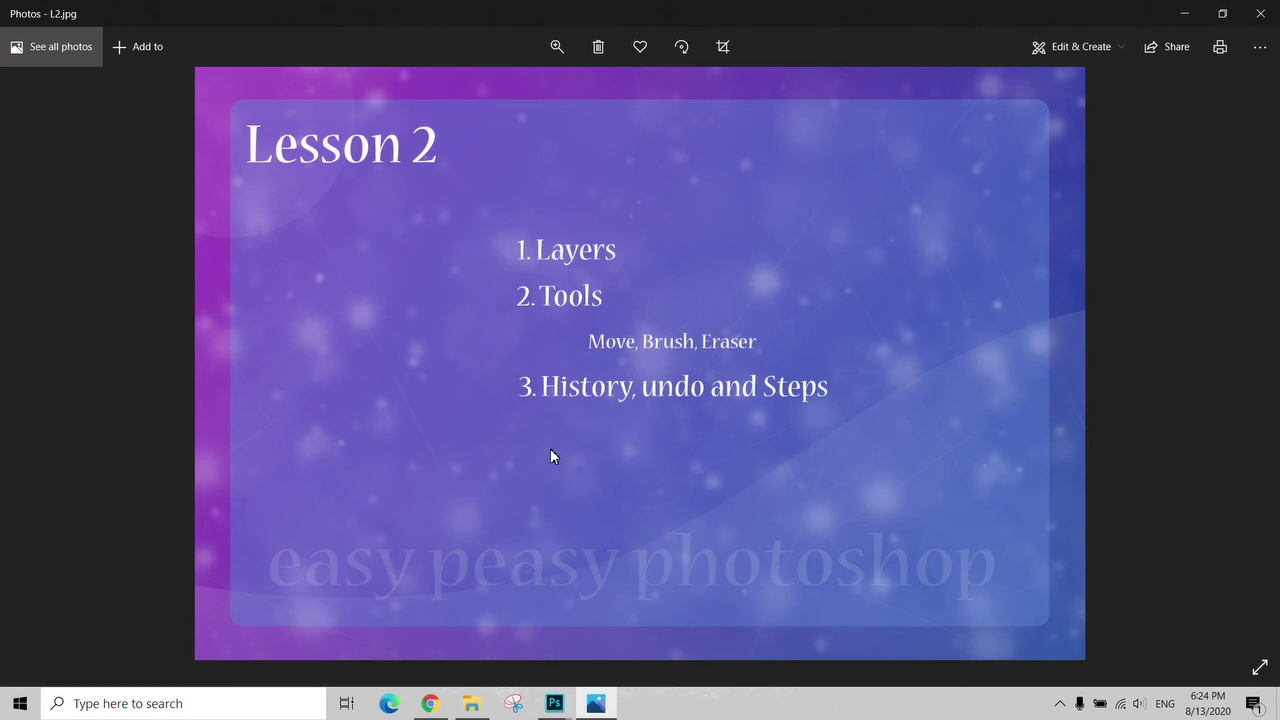